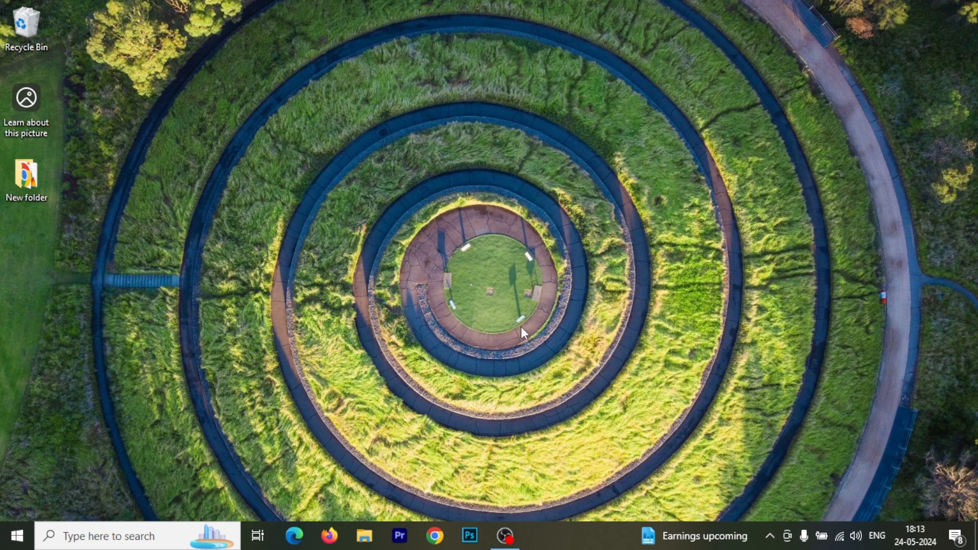
Step: Empty the Recycle Bin, permanently deleting its items
right_click(14, 29)
left_click(75, 58)
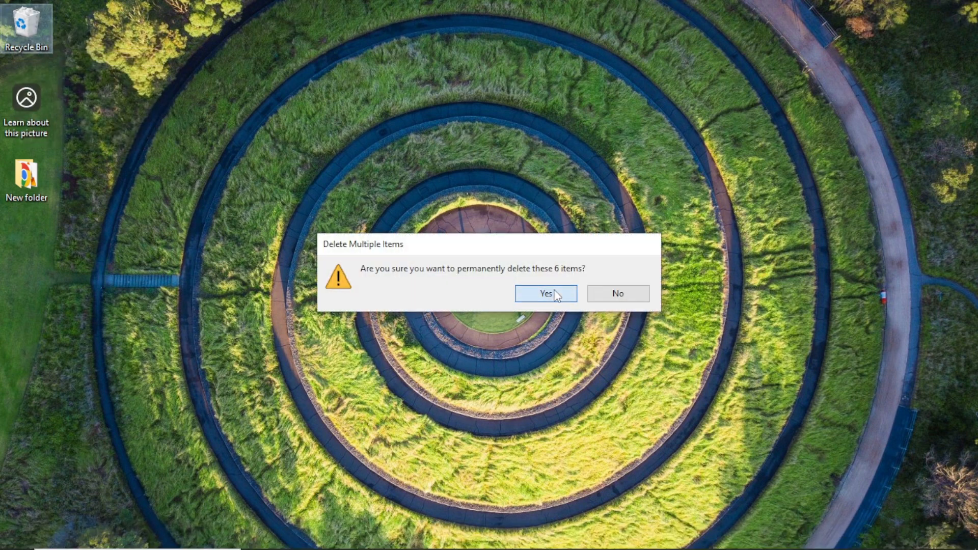
left_click(554, 294)
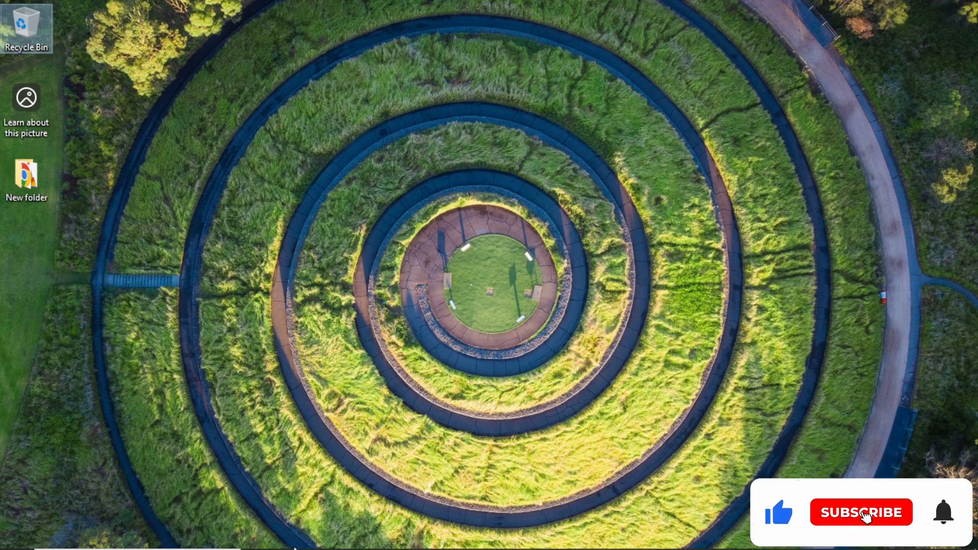
Step: Switch to File Explorer and run installer.bat from the CD_ROM (G:) drive
left_click(376, 537)
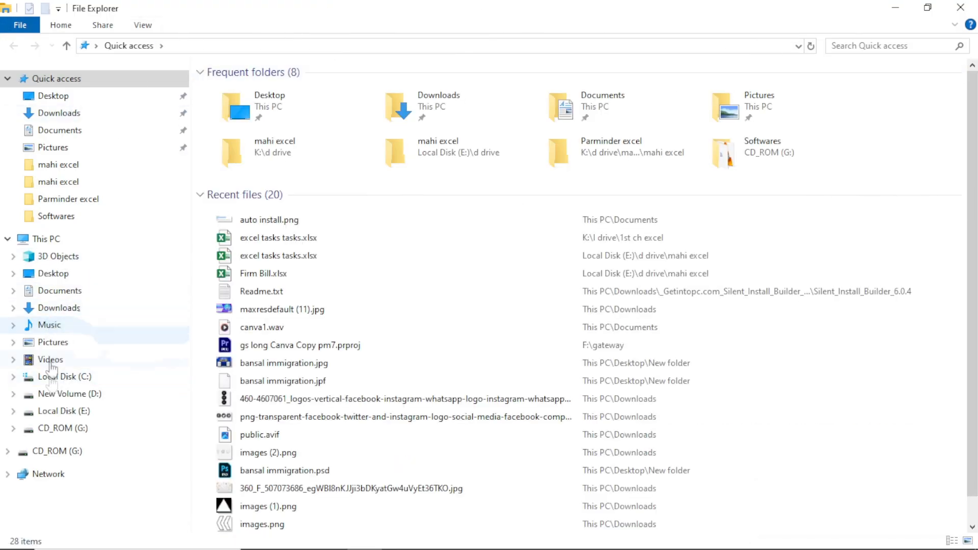
left_click(65, 429)
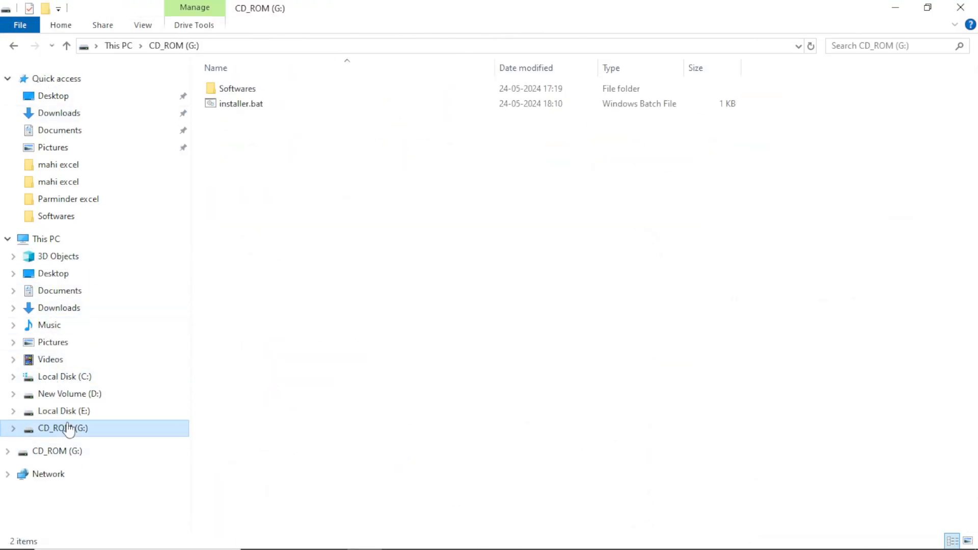
left_click_drag(605, 271, 395, 213)
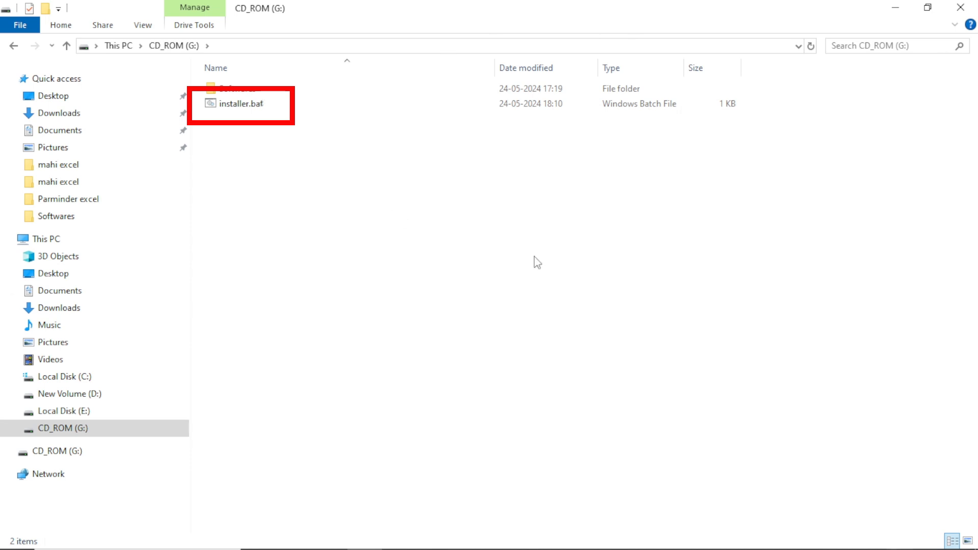
right_click(506, 260)
left_click(546, 317)
left_click(228, 109)
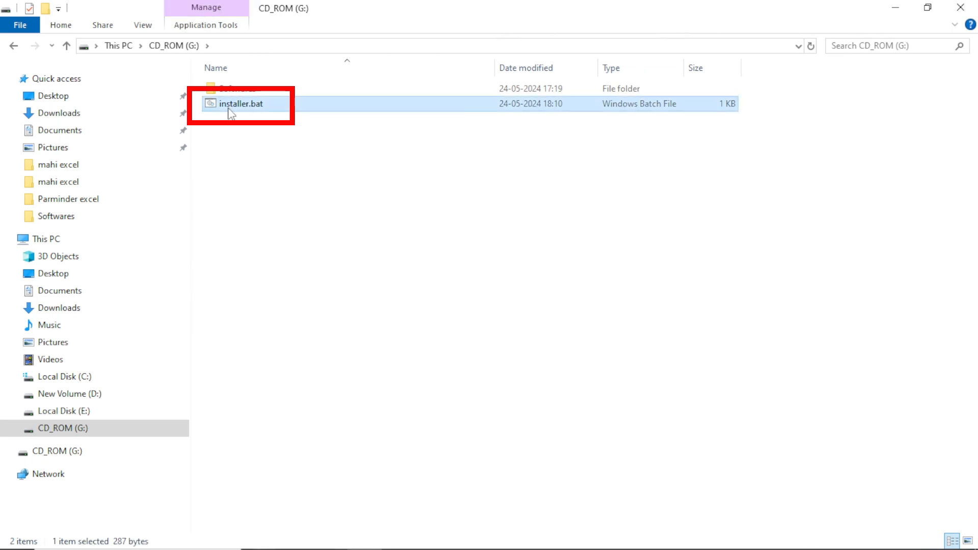
double_click(228, 107)
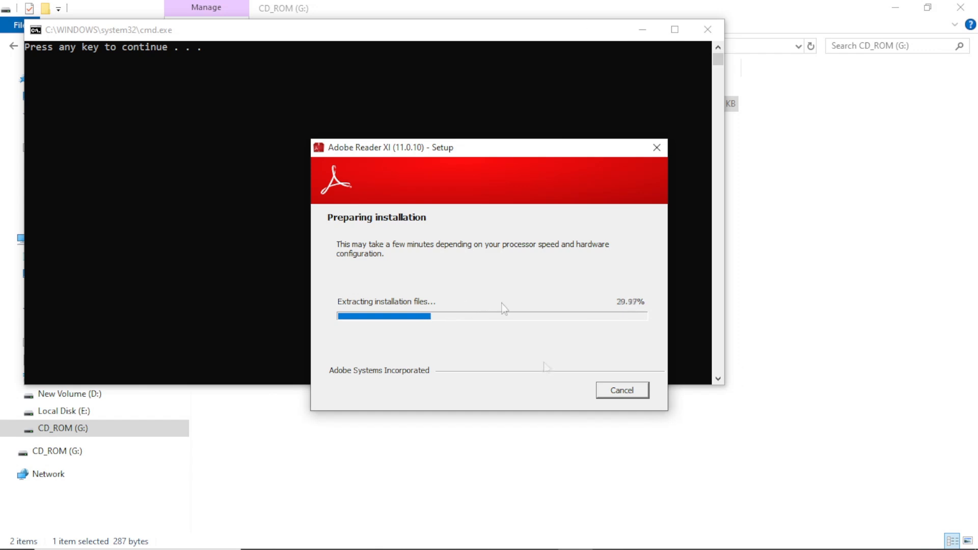
Step: Cancel the Adobe Reader XI setup and continue the batch script to its next installer
left_click(638, 390)
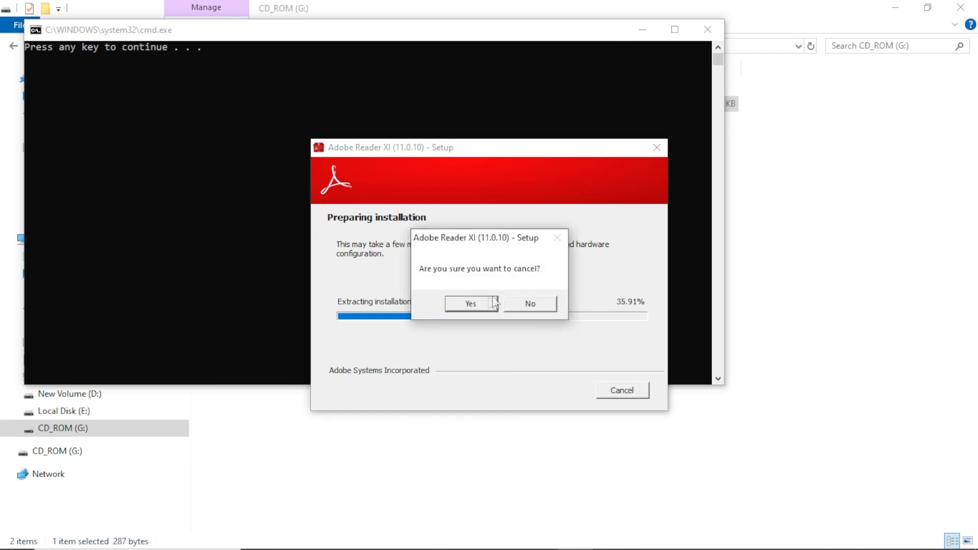
left_click(475, 301)
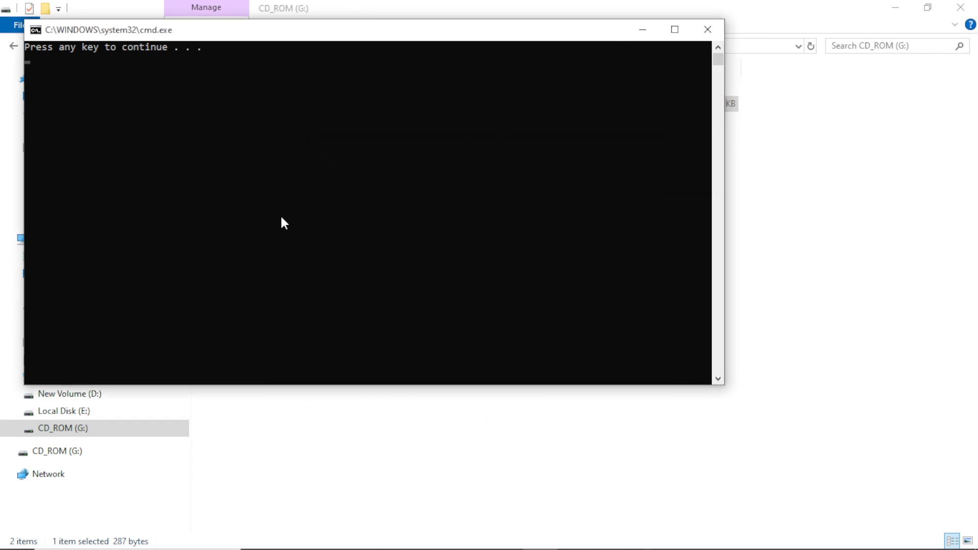
key("Return")
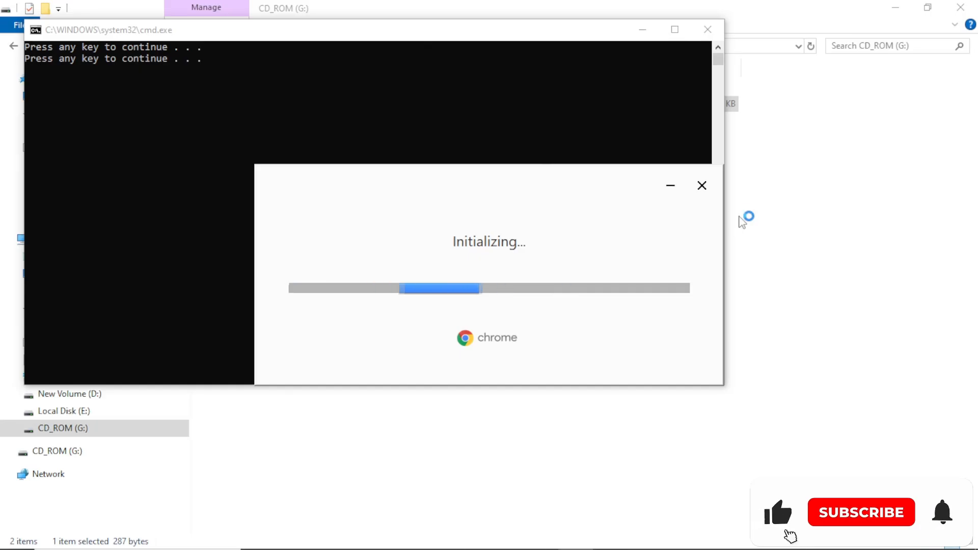
Step: Cancel the Chrome installation and continue the batch script to the following installer
left_click(701, 187)
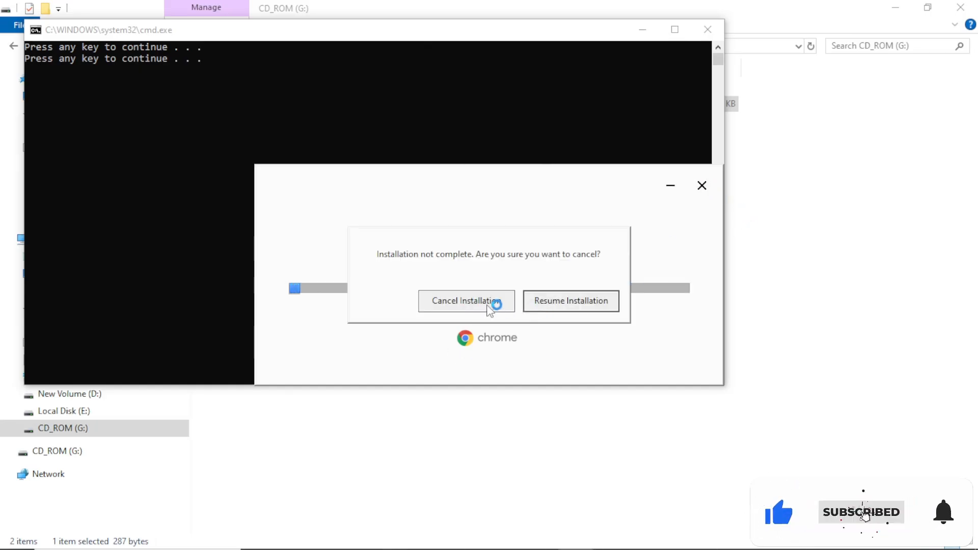
left_click(496, 303)
left_click(668, 367)
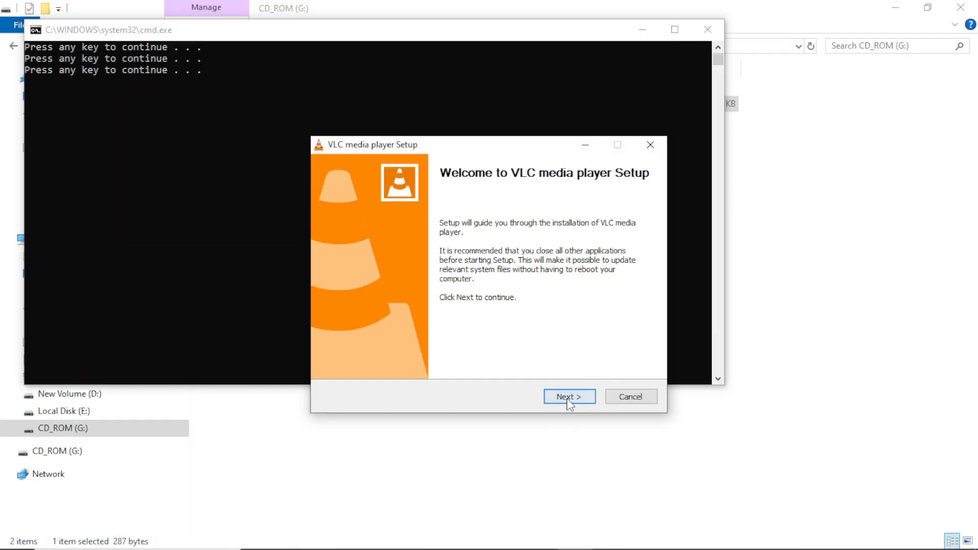
Step: Start the VLC media player setup with Add/Remove/Reinstall components, and continue the batch script while it installs
left_click(571, 397)
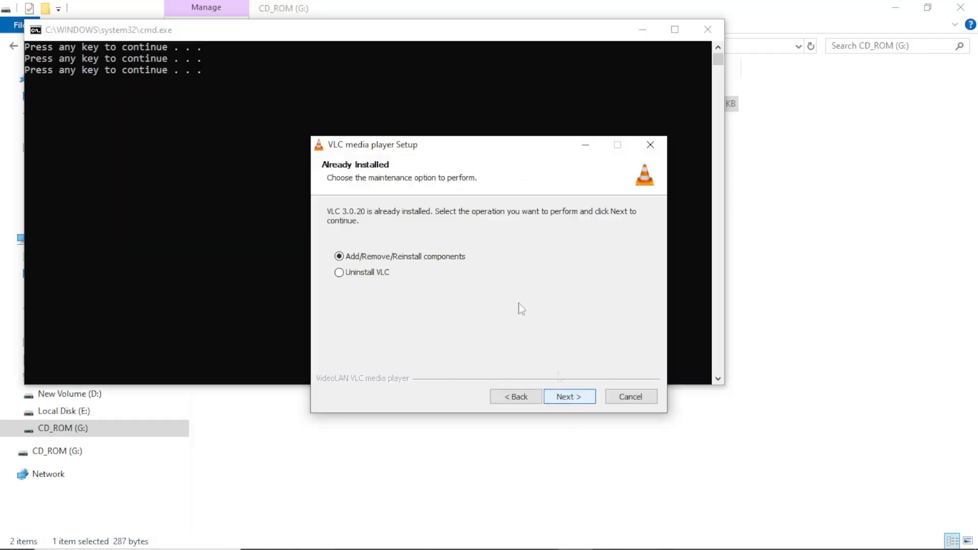
left_click(578, 402)
left_click(577, 402)
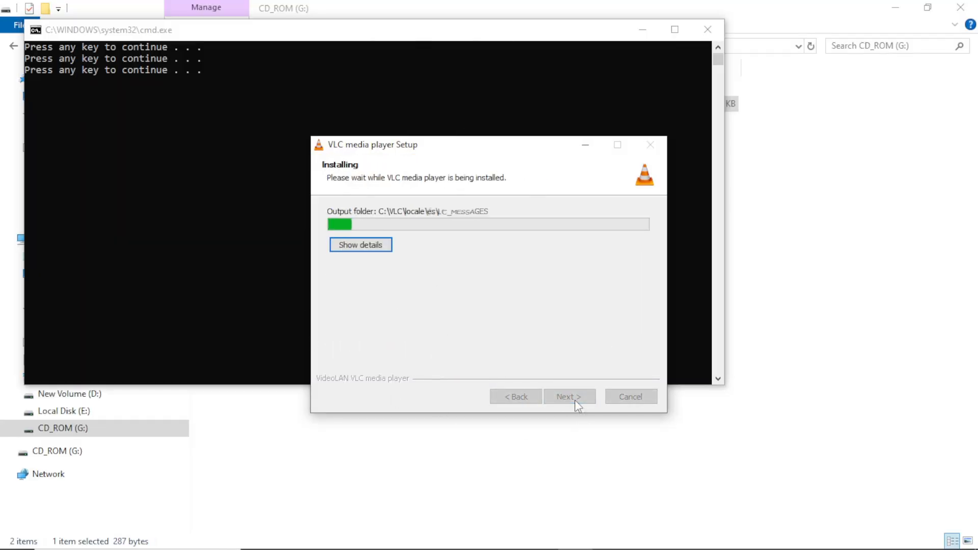
left_click(199, 212)
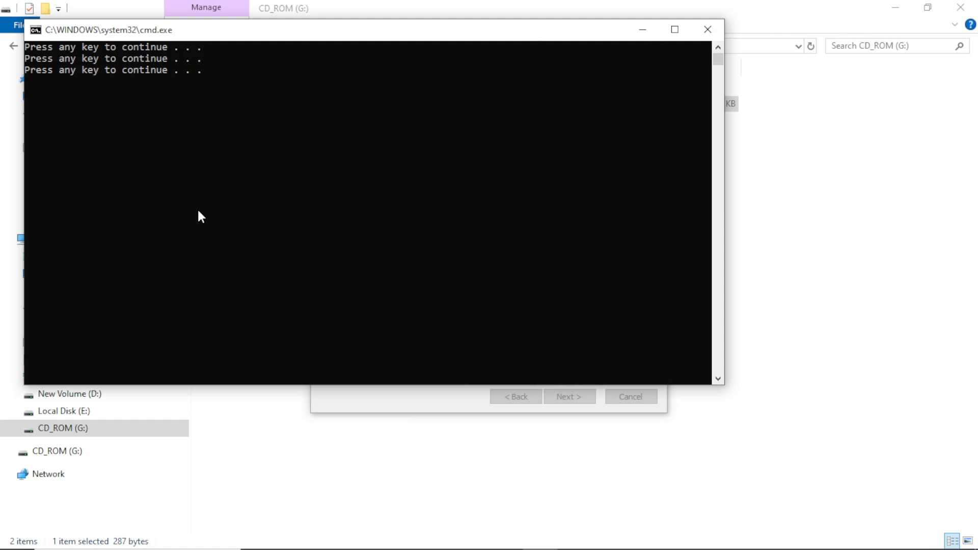
key("Return")
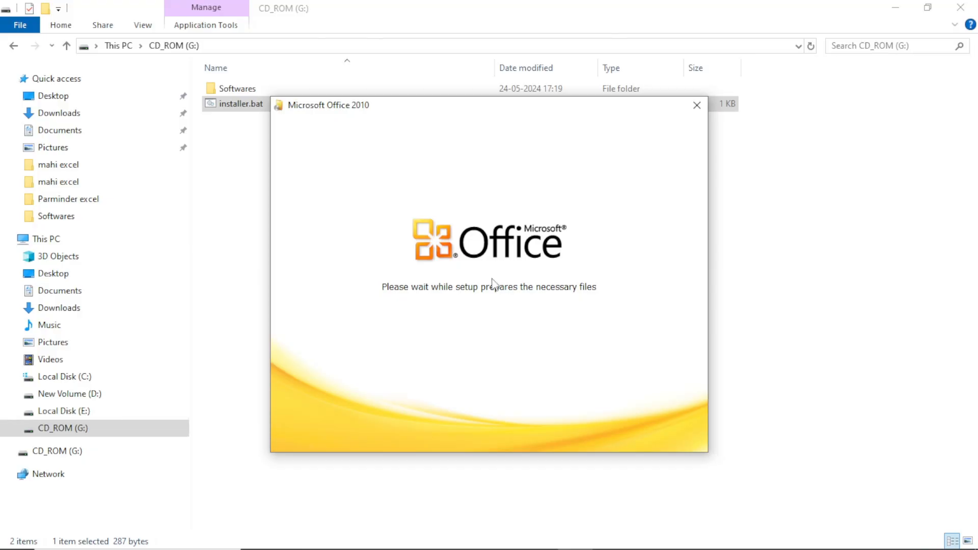
Step: Finish the VLC media player setup with Run VLC media player enabled, and close the launched player
left_click(225, 230)
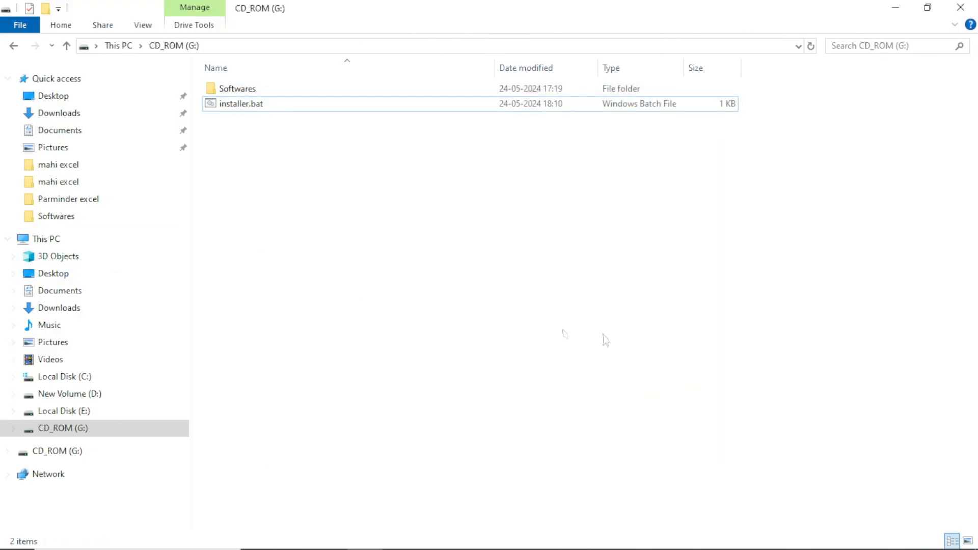
left_click(542, 536)
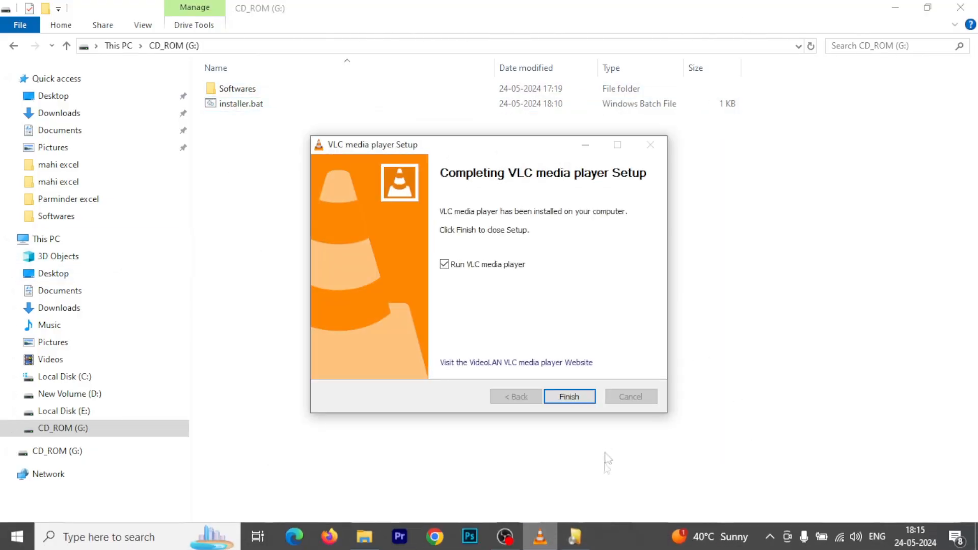
left_click(569, 397)
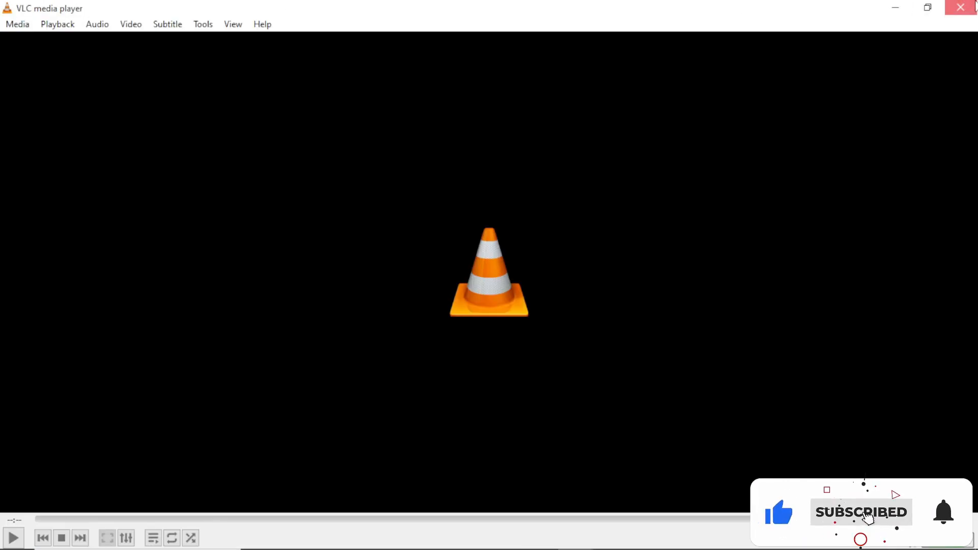
left_click(976, 6)
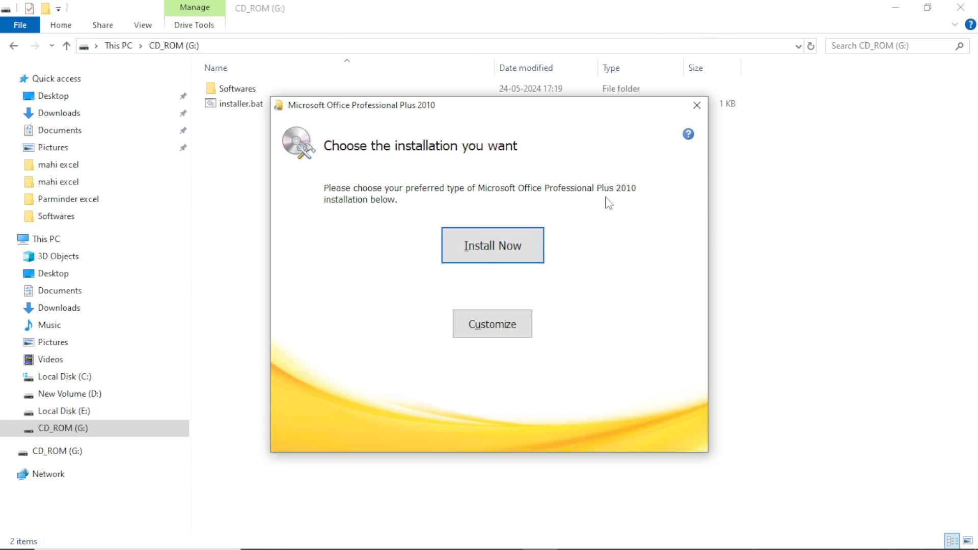
Step: Cancel the Microsoft Office Professional Plus 2010 installation and refresh the G: drive's file list
left_click(696, 105)
left_click(478, 326)
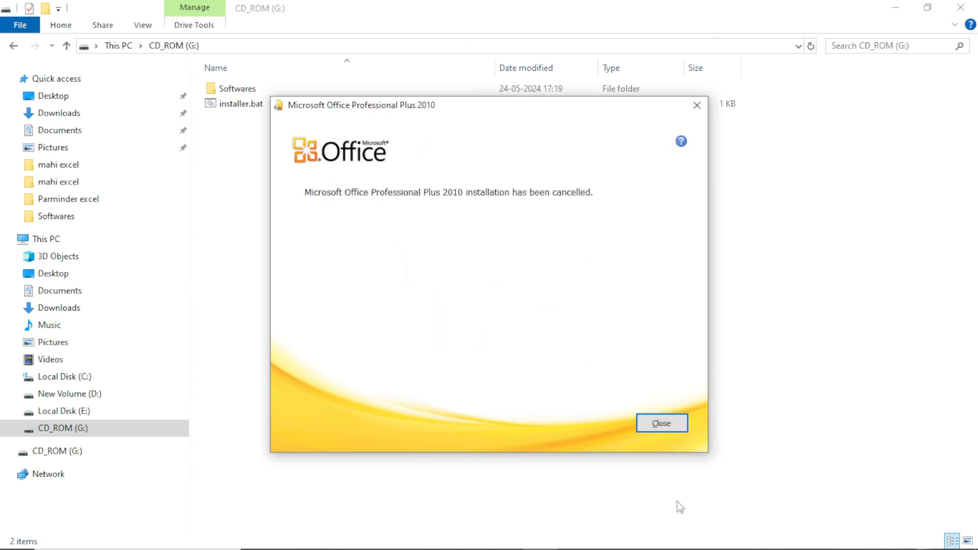
left_click(672, 422)
right_click(551, 334)
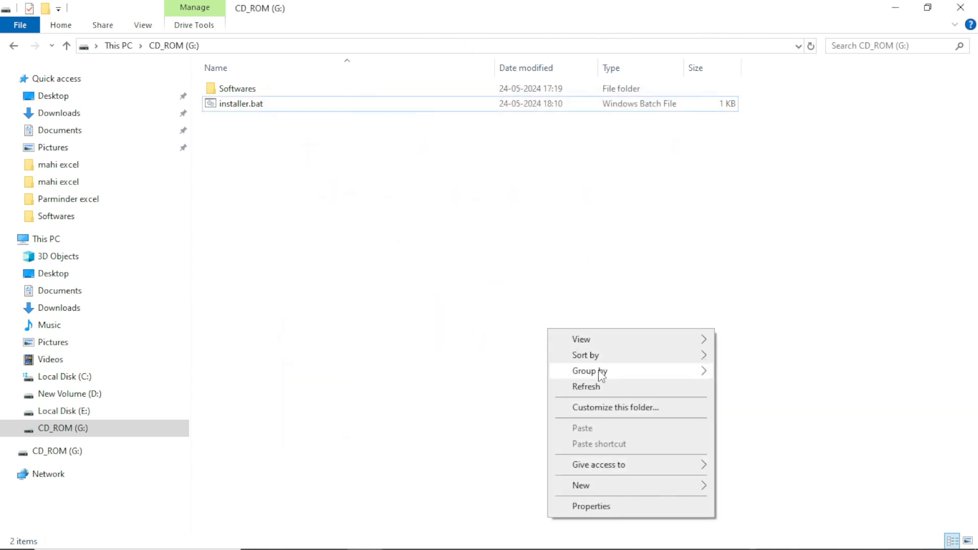
left_click(599, 388)
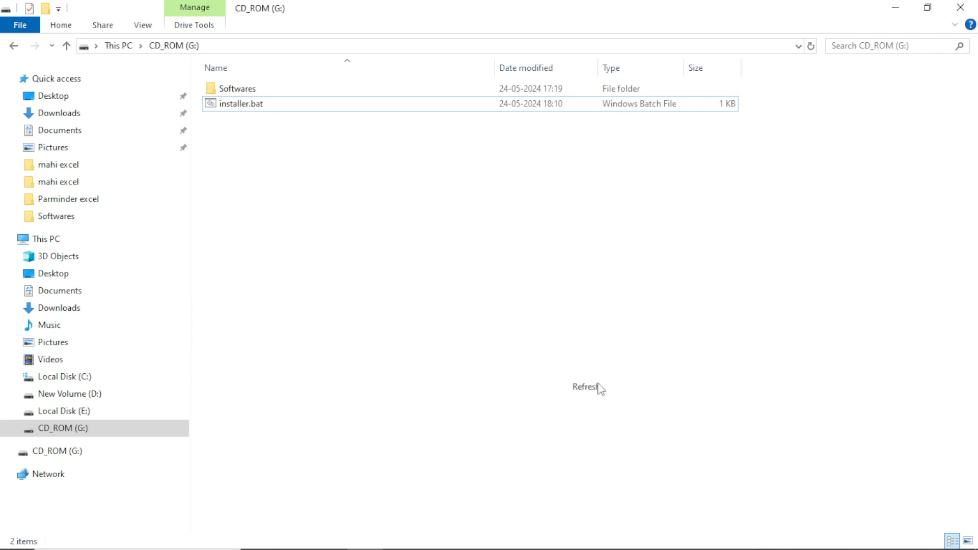
Step: Quick-format the CD_ROM (G:) drive as FAT32 with a 4096-byte allocation unit size and the volume label CD_ROM
right_click(62, 430)
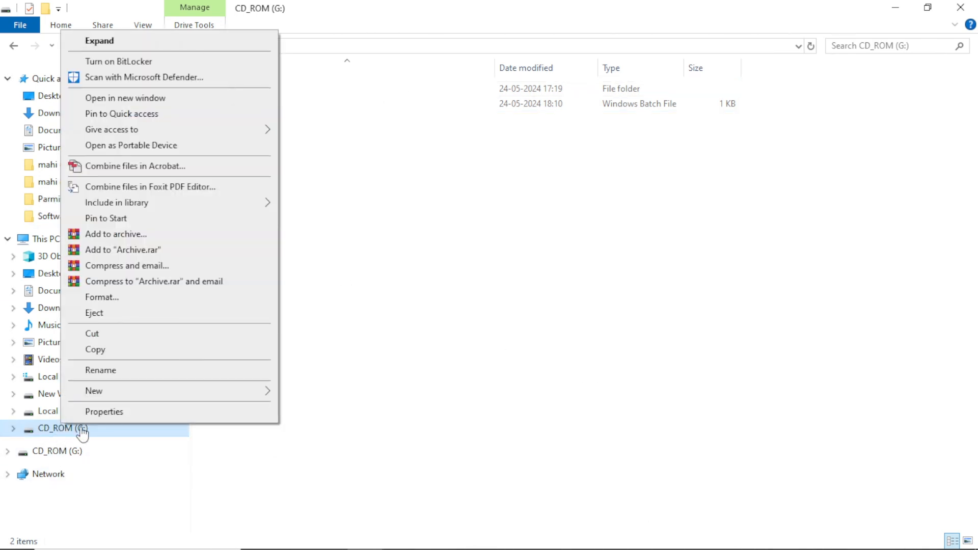
left_click(489, 385)
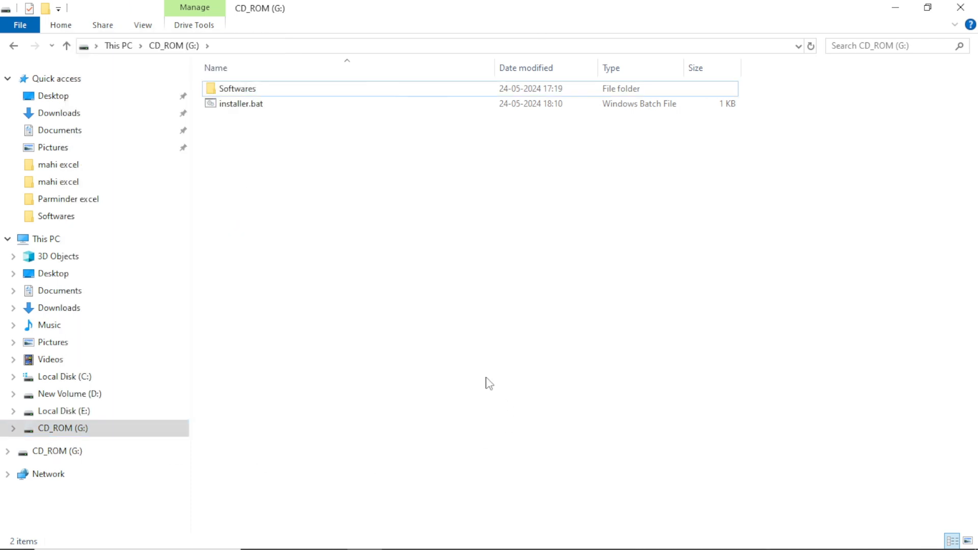
right_click(90, 429)
left_click(152, 302)
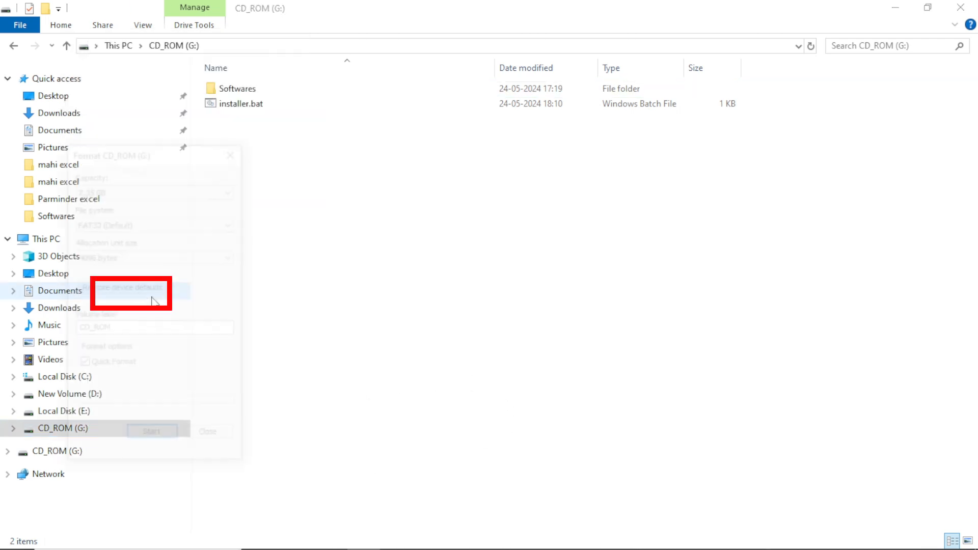
left_click_drag(104, 152, 377, 119)
left_click(428, 404)
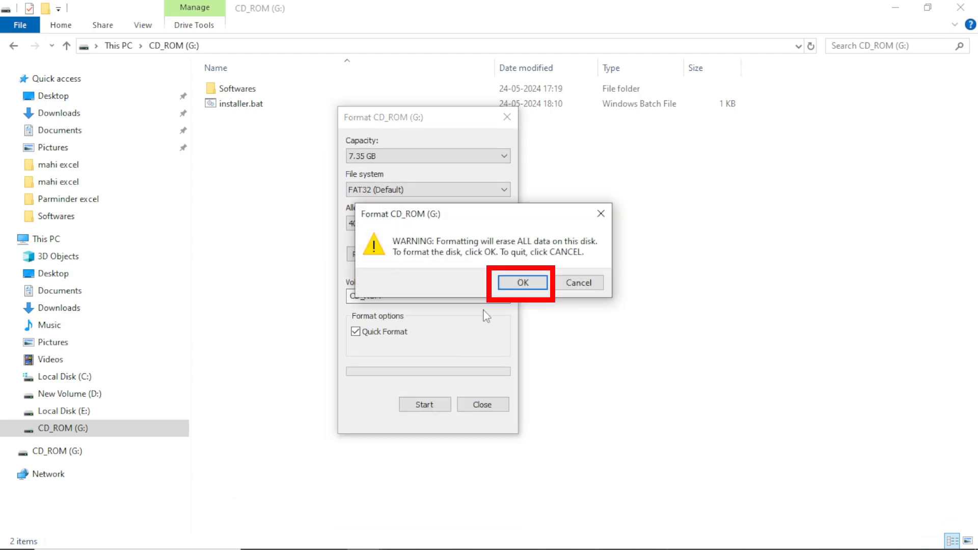
left_click(521, 283)
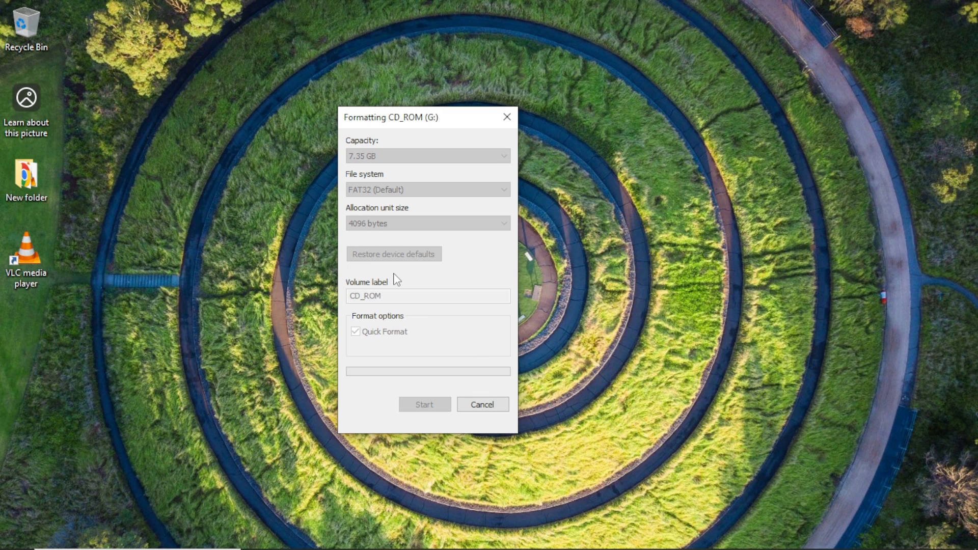
left_click(575, 279)
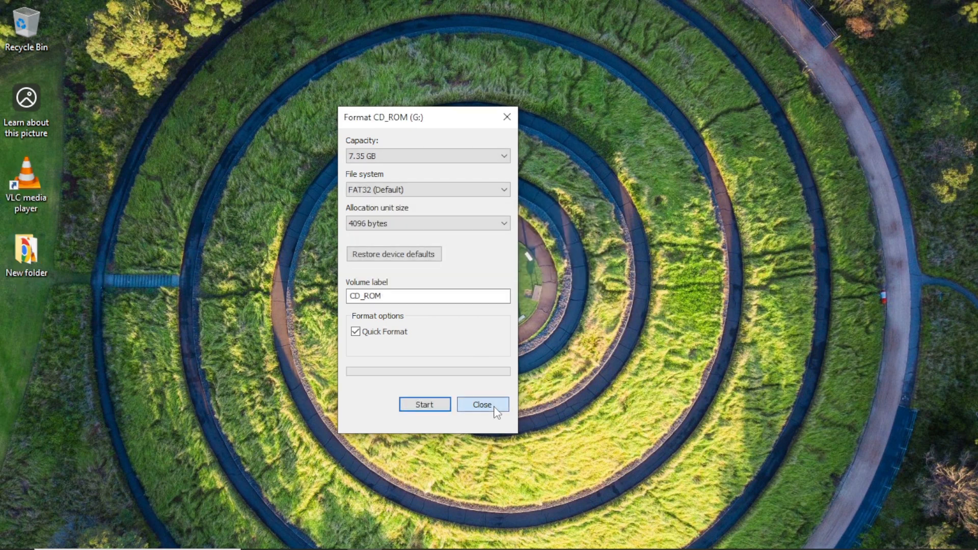
left_click(483, 405)
Step: Create a folder named Softwares on the CD_ROM (G:) drive and open it
left_click(365, 536)
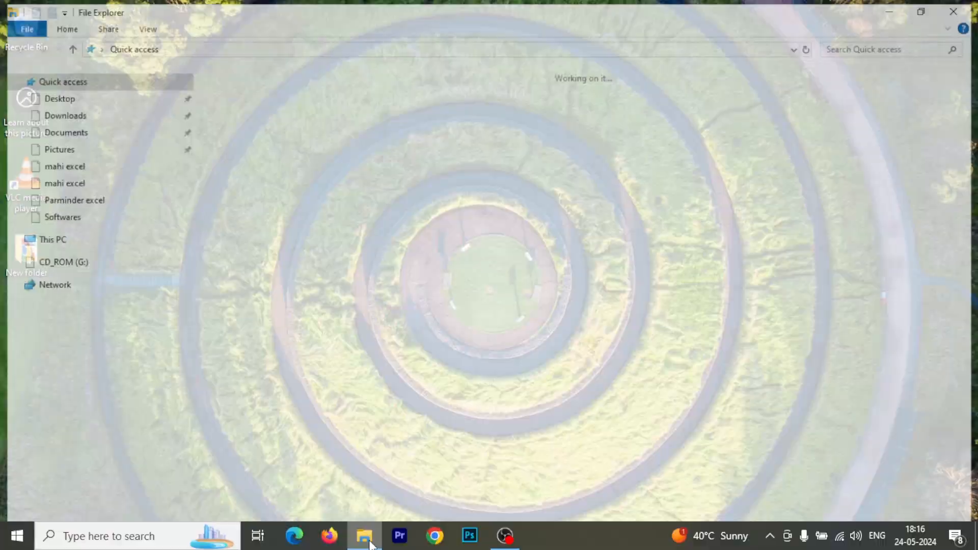
left_click(61, 451)
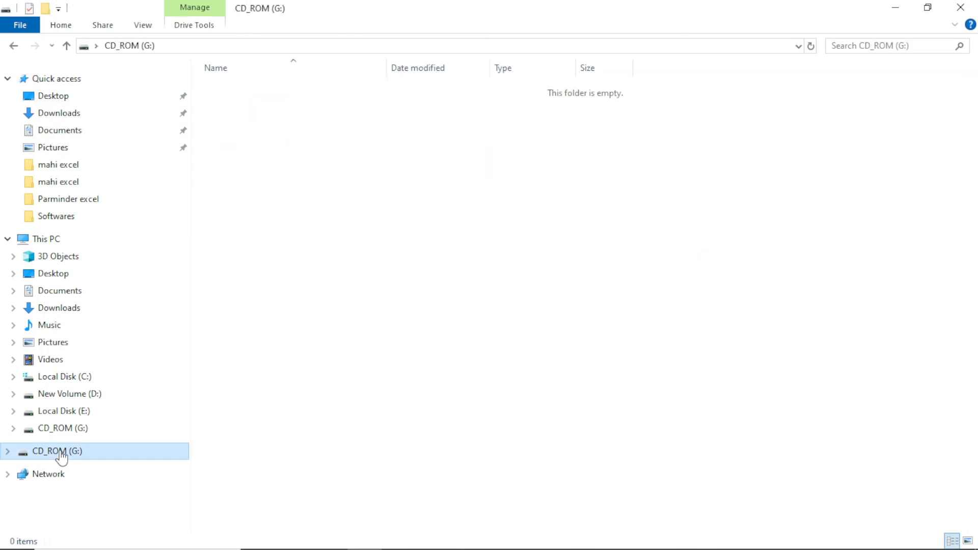
right_click(433, 167)
mouse_move(567, 319)
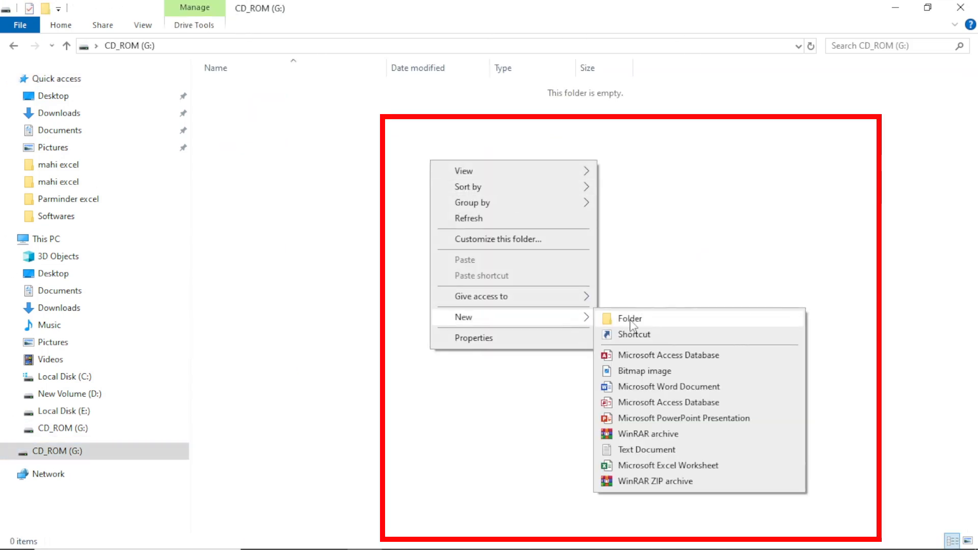
left_click(631, 321)
type("Sof")
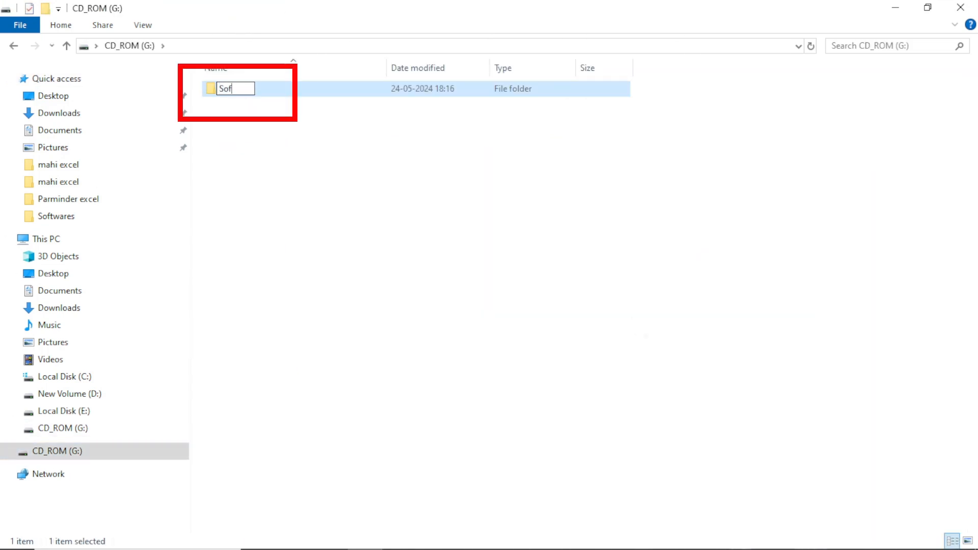
type("twares")
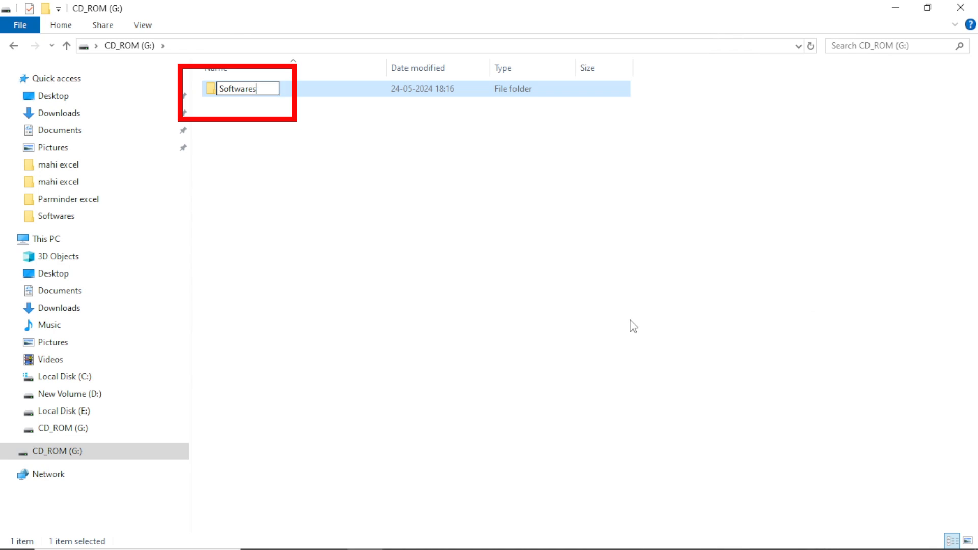
key("Return")
double_click(293, 93)
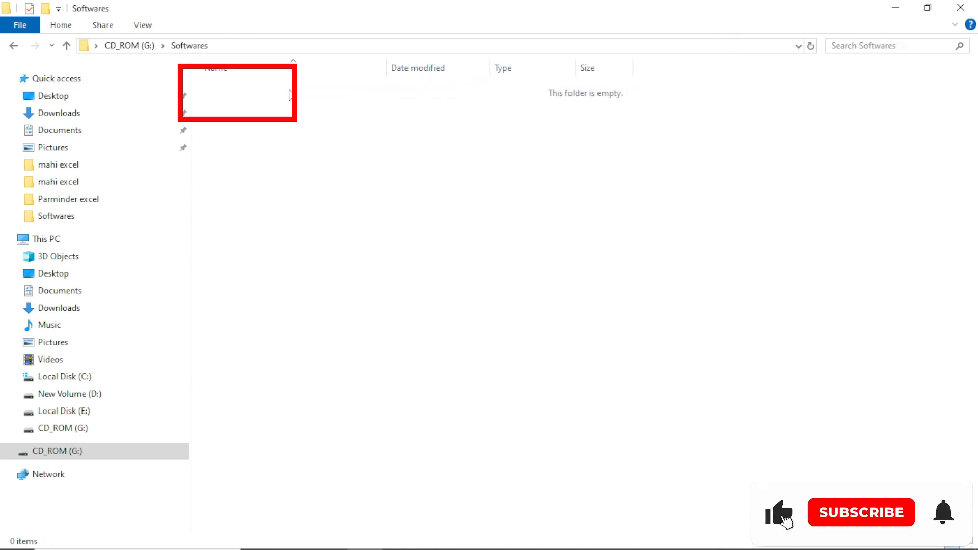
Step: Copy the VLC, WinRAR, Adobe Reader and Chrome installers plus the Microsoft_Office_2010_Pro_Plus_VLx64 folder from Downloads
left_click(50, 112)
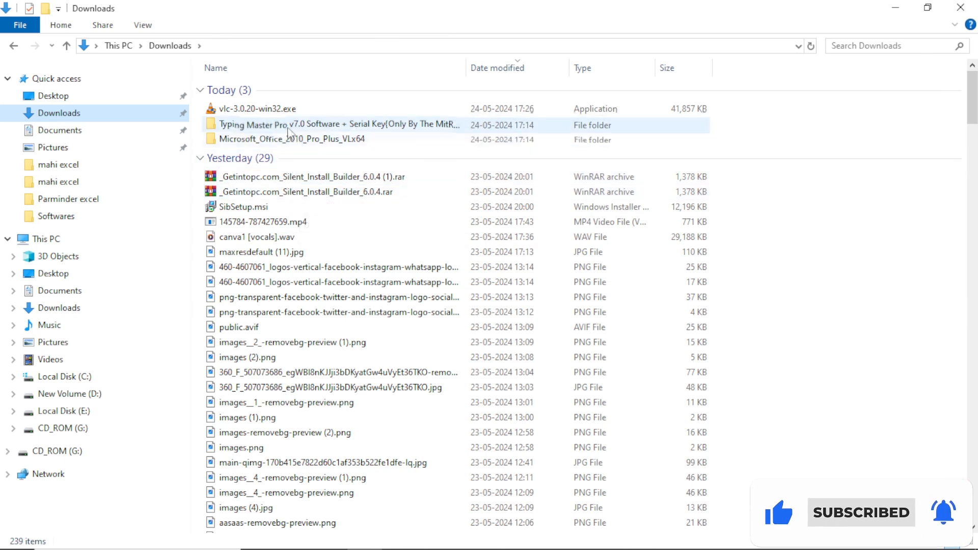
left_click(271, 109)
left_click(326, 138, "ctrl")
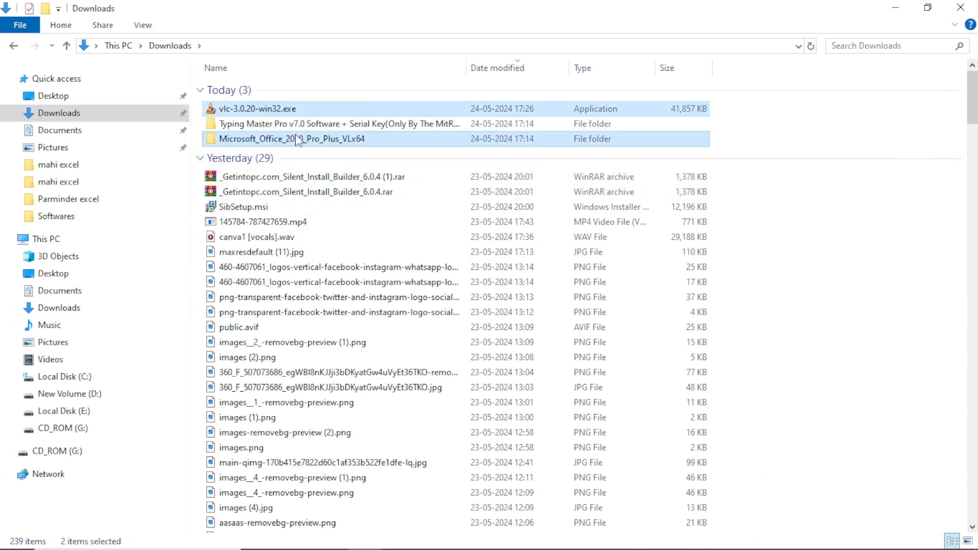
scroll(317, 206, "down", 7)
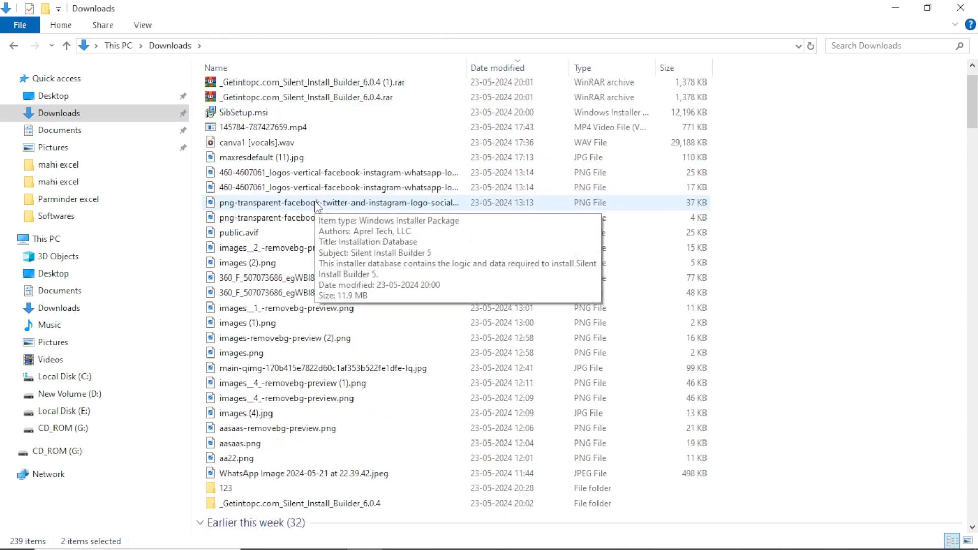
scroll(316, 206, "down", 9)
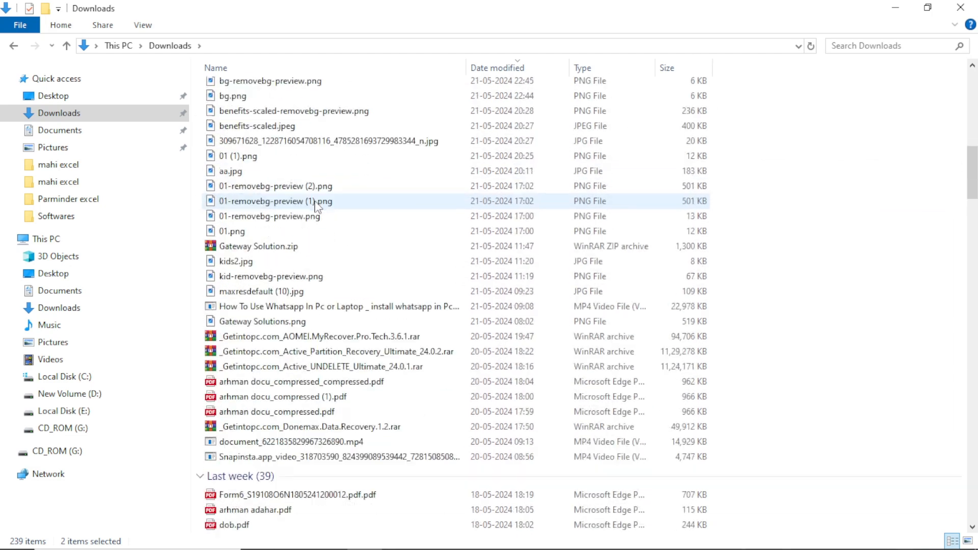
scroll(316, 205, "down", 15)
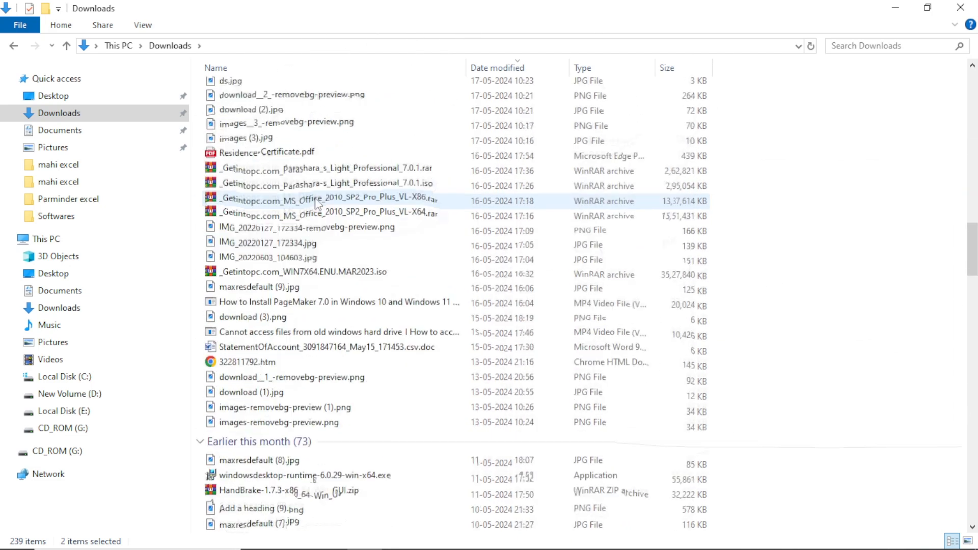
scroll(316, 205, "down", 6)
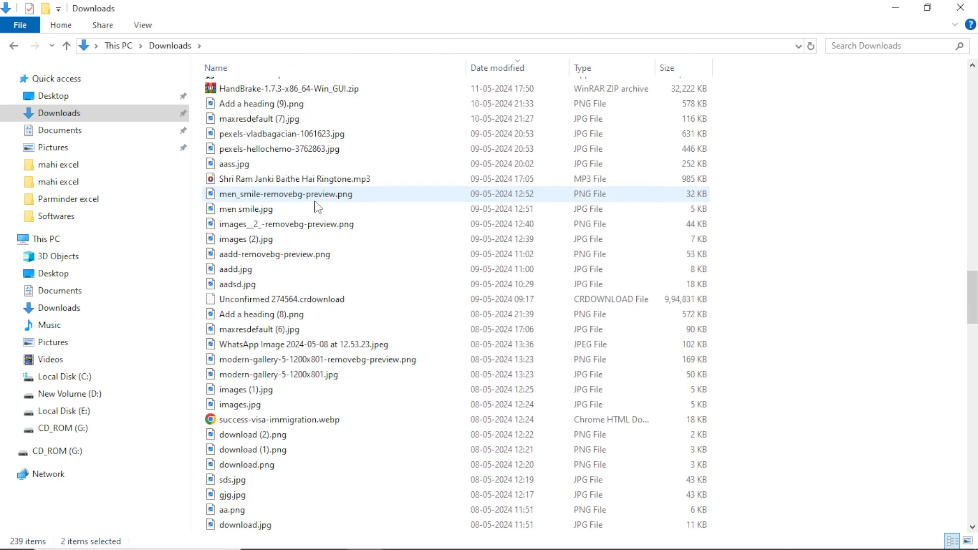
scroll(317, 205, "down", 5)
scroll(318, 206, "down", 13)
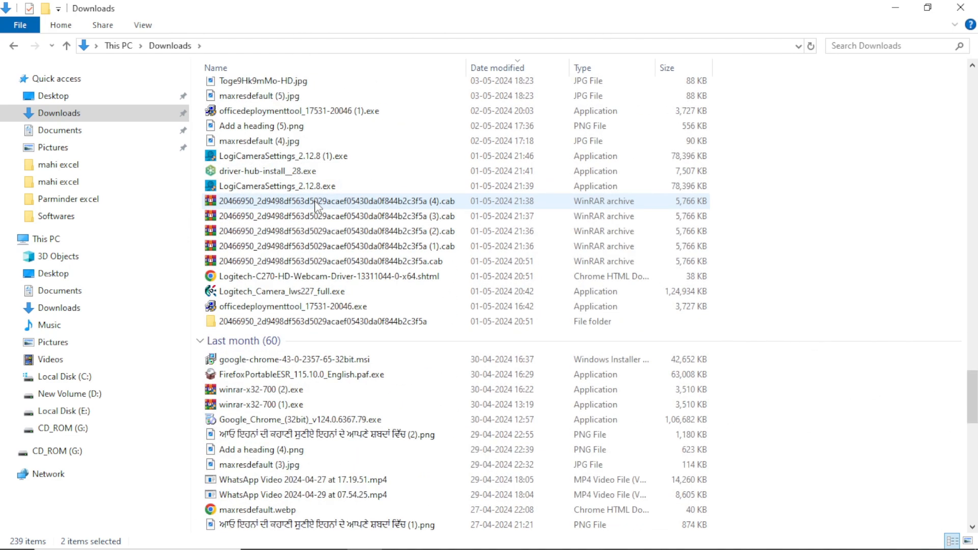
scroll(316, 205, "down", 2)
scroll(317, 205, "down", 6)
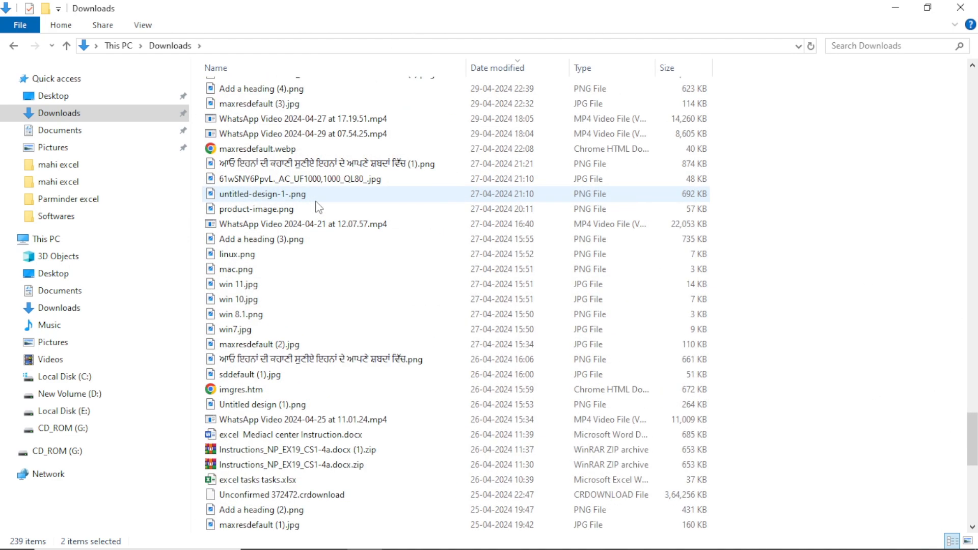
scroll(318, 207, "down", 11)
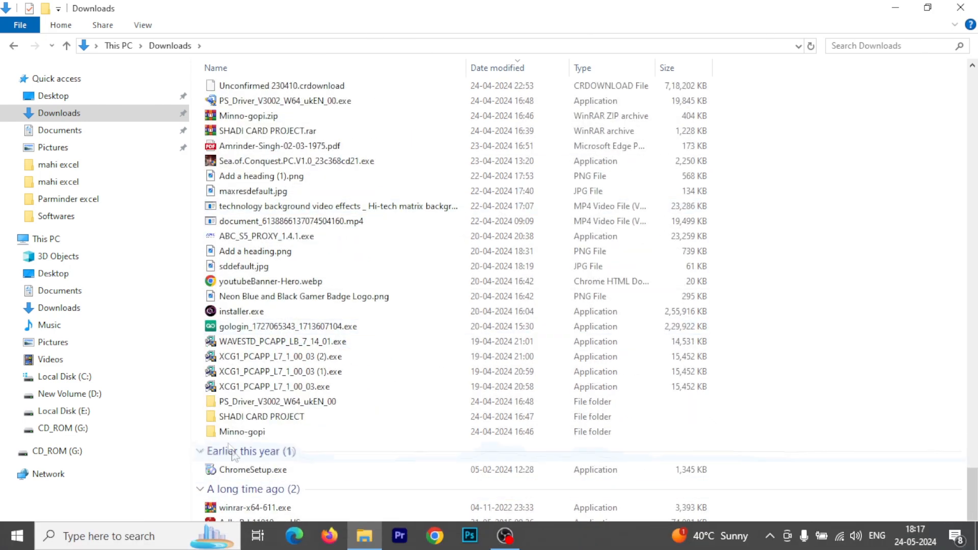
left_click(255, 509, "ctrl")
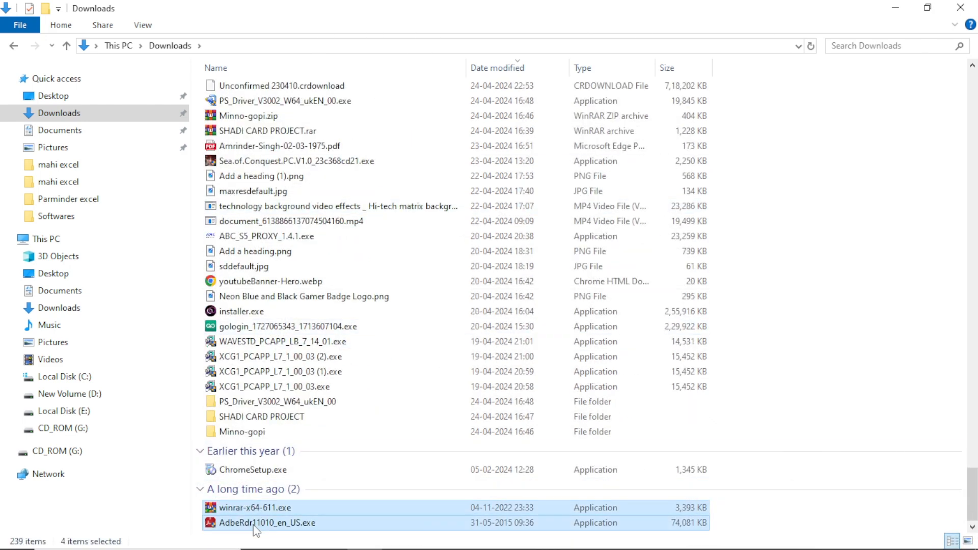
left_click(237, 475, "ctrl")
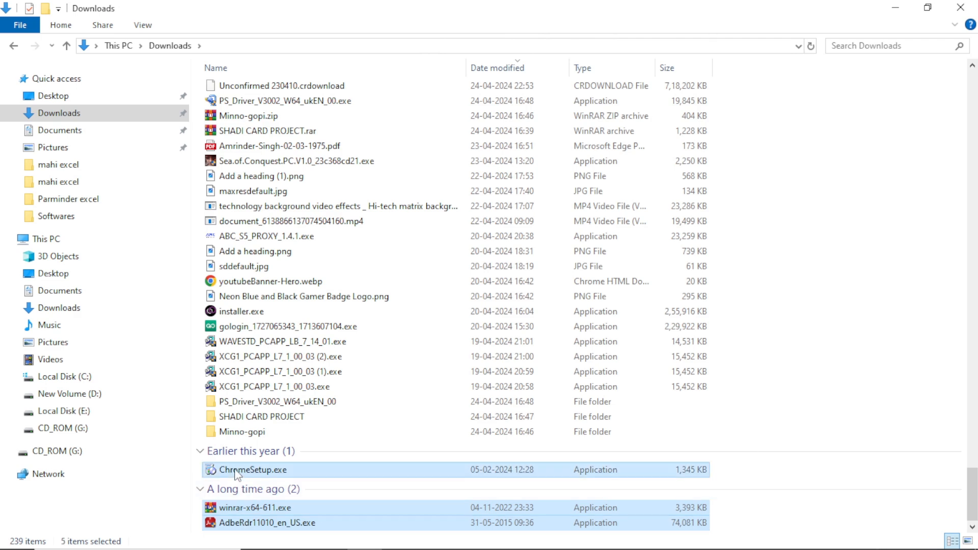
right_click(234, 468)
left_click(262, 386)
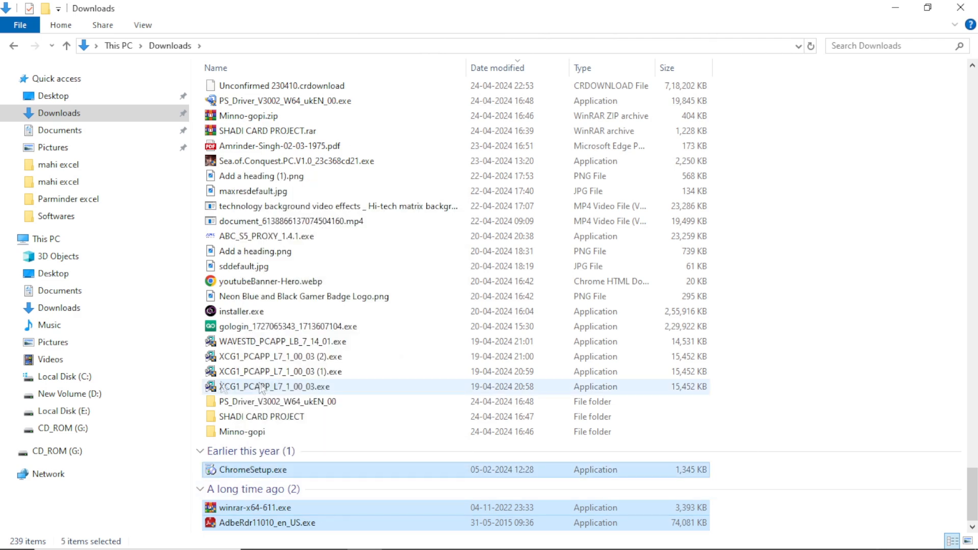
Step: Paste the copied installers and Office folder into the Softwares folder on the CD_ROM (G:) drive
left_click(99, 431)
double_click(240, 90)
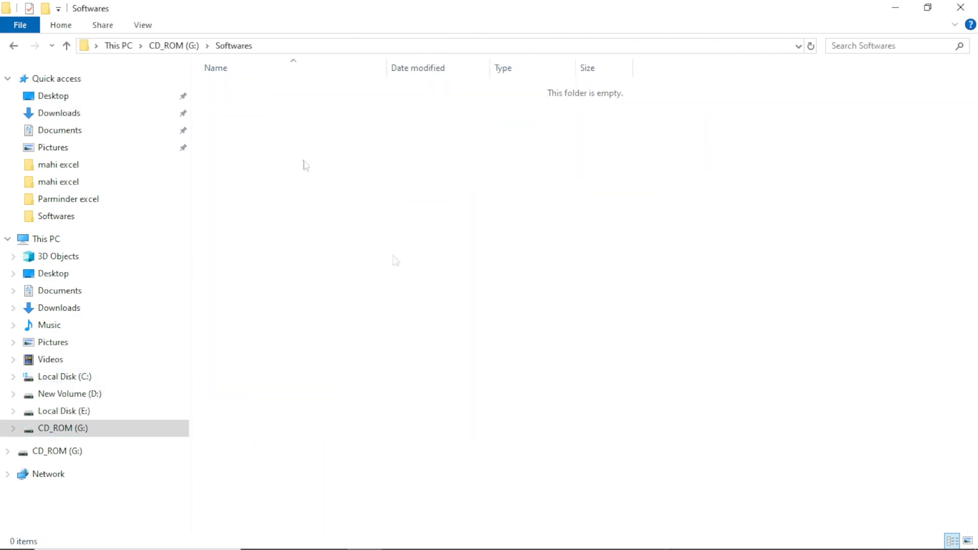
right_click(497, 362)
left_click(522, 255)
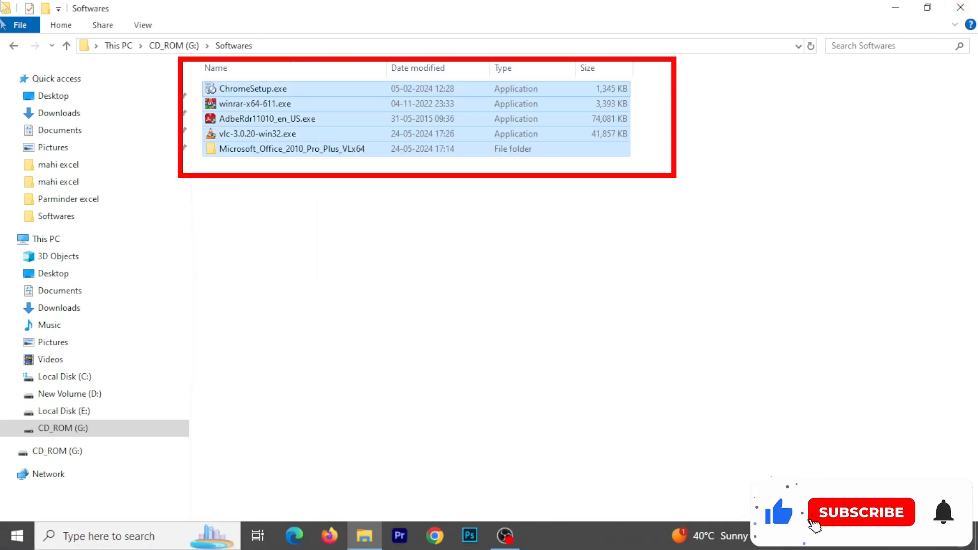
left_click(458, 269)
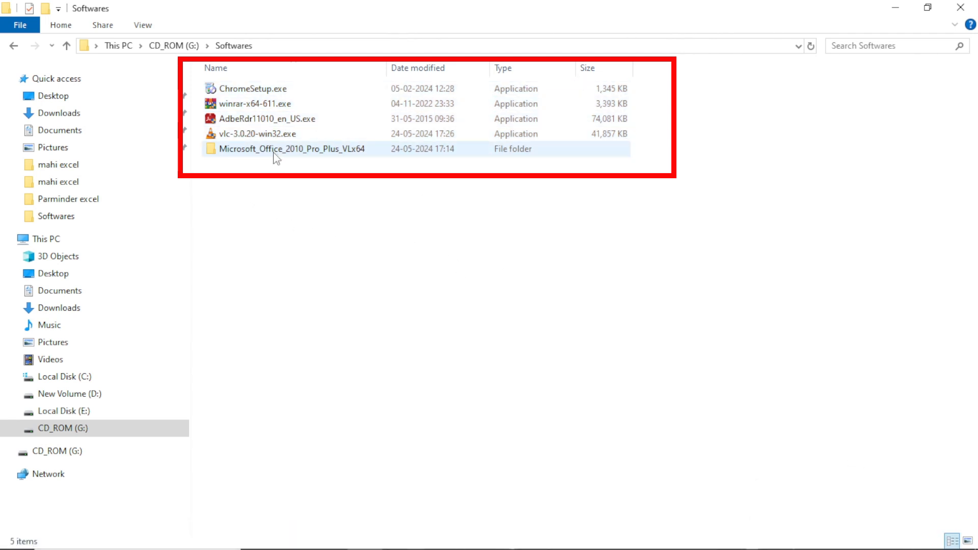
left_click(173, 45)
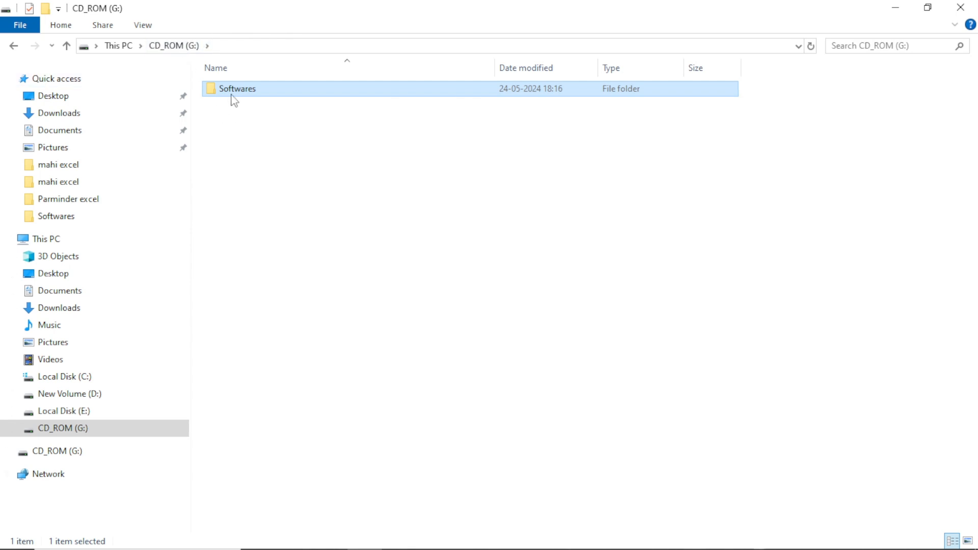
left_click(97, 539)
type("notepad")
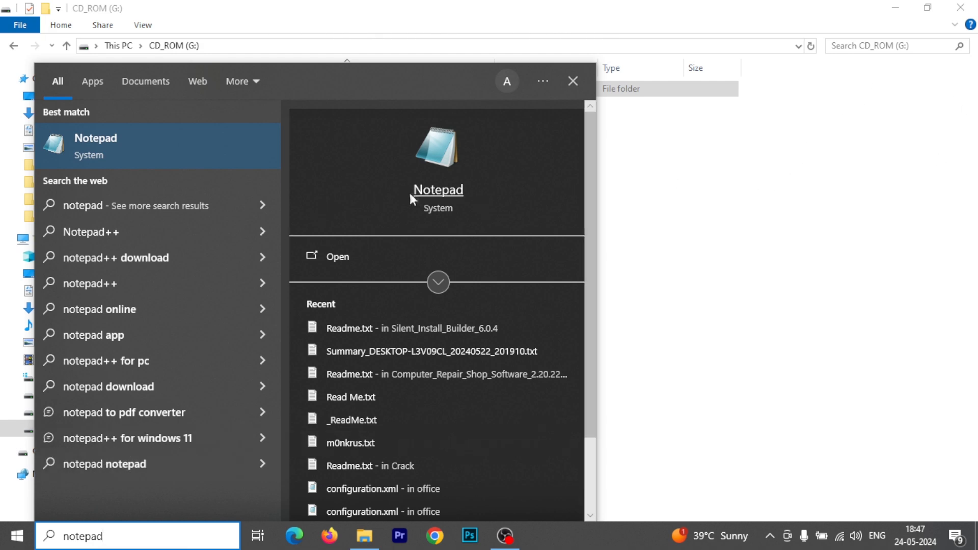
left_click(438, 189)
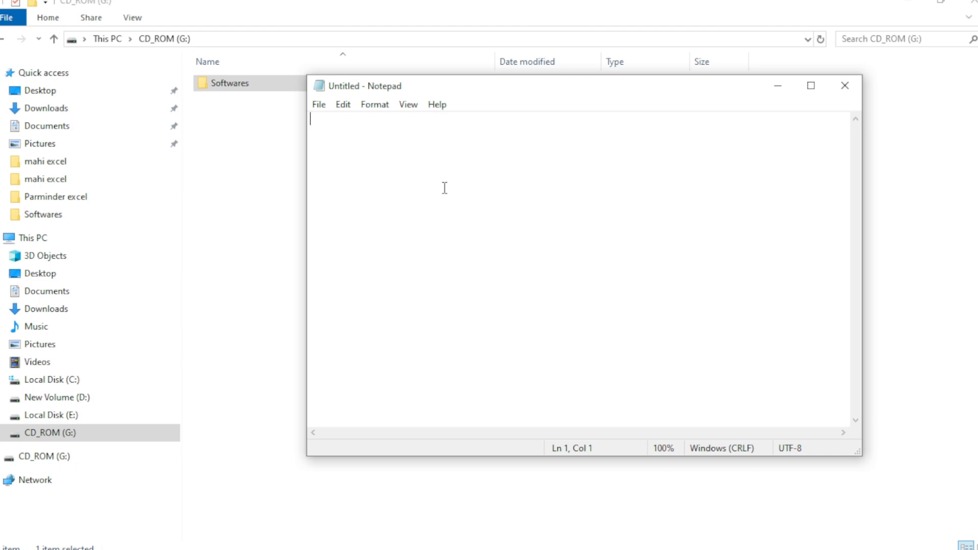
type("@EC")
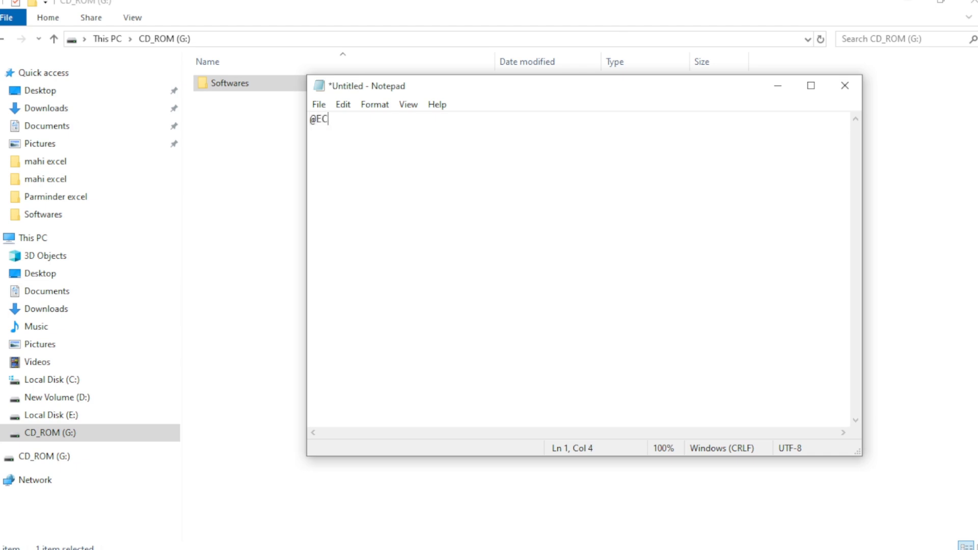
type("H")
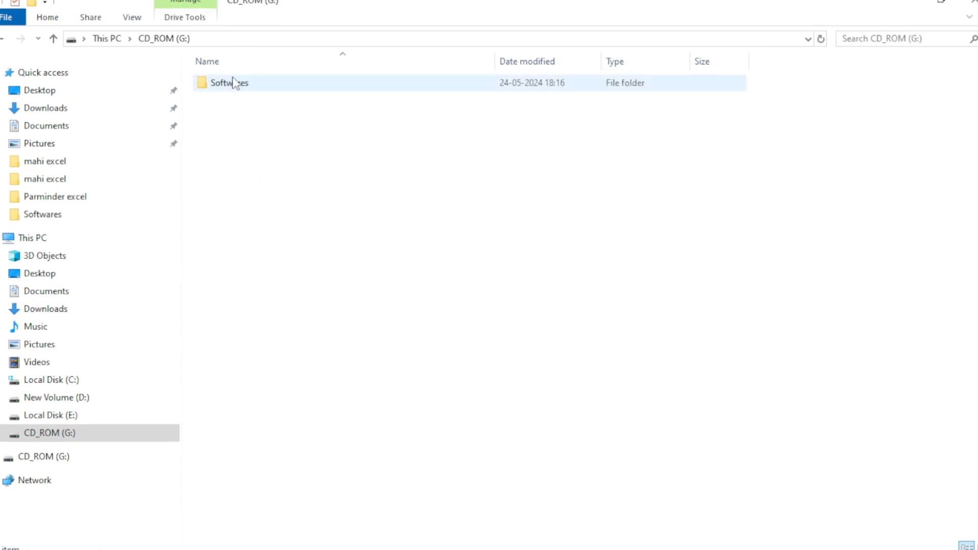
Step: Open the Softwares folder on the G: drive and copy the \Softwares part of its path without the drive letter
double_click(234, 80)
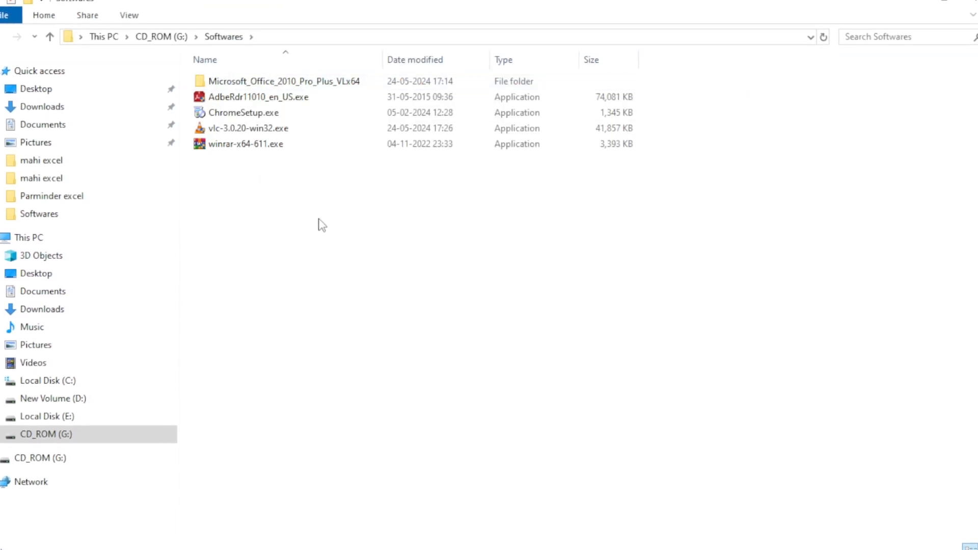
left_click(306, 36)
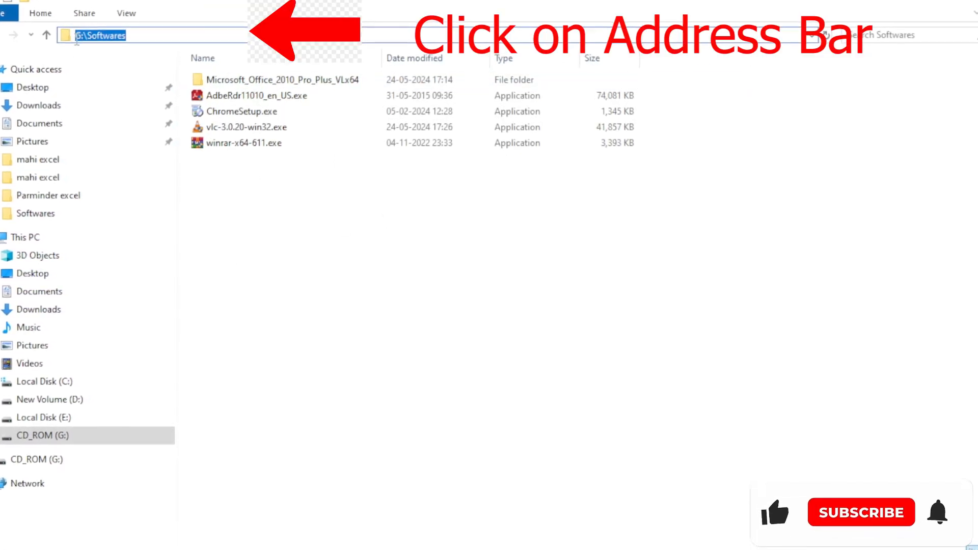
left_click(446, 300)
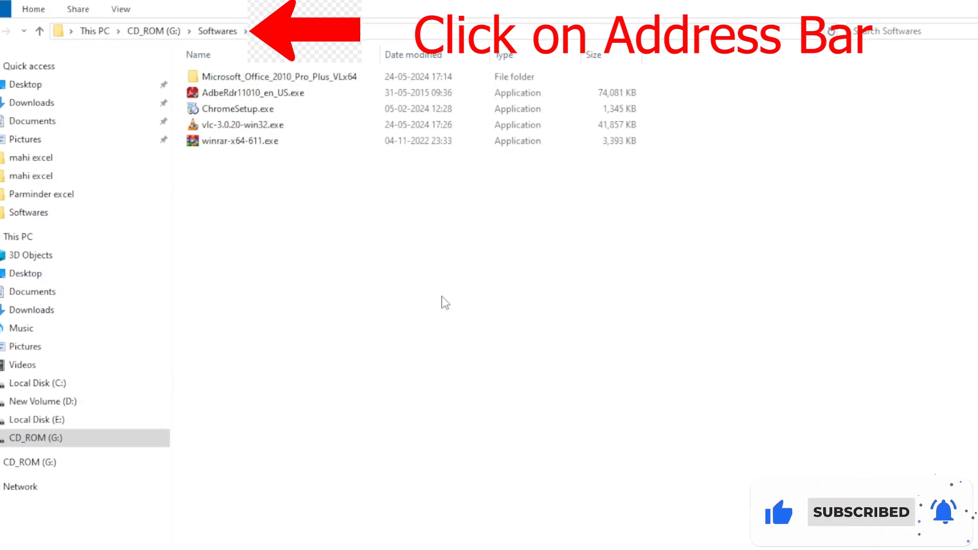
left_click(286, 31)
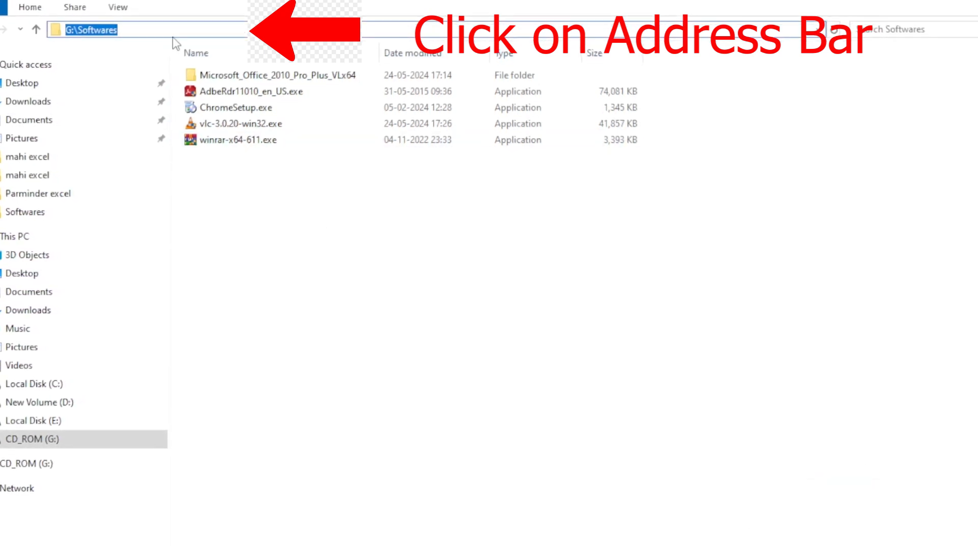
left_click_drag(169, 28, 69, 26)
left_click(131, 26)
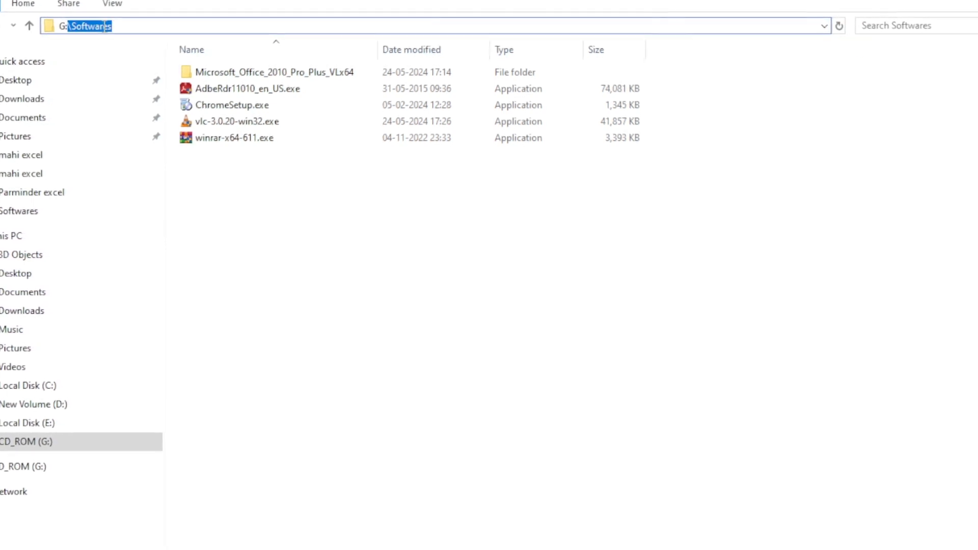
right_click(95, 26)
left_click(132, 76)
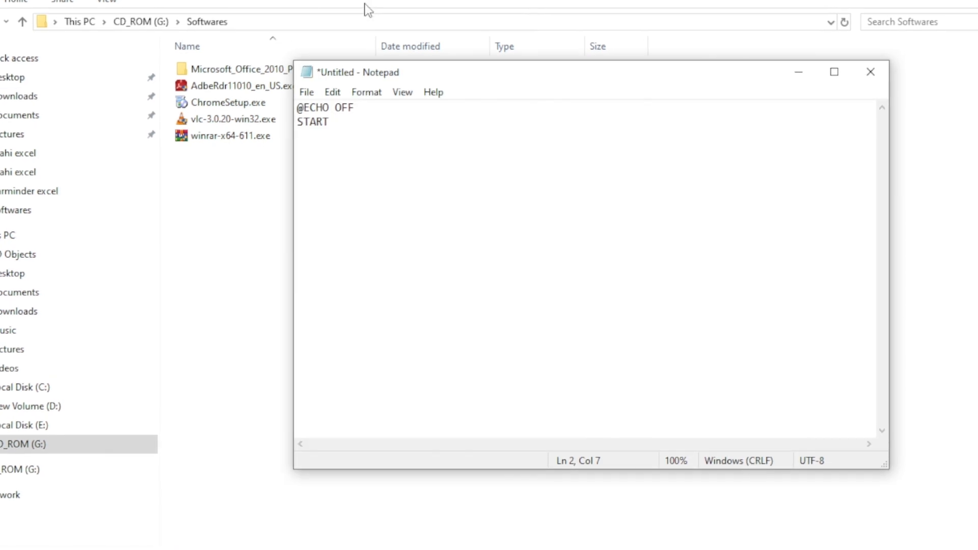
Step: Paste the folder path after START in Notepad and move its backslash to the end, making the line START Softwares\
key("ctrl+v")
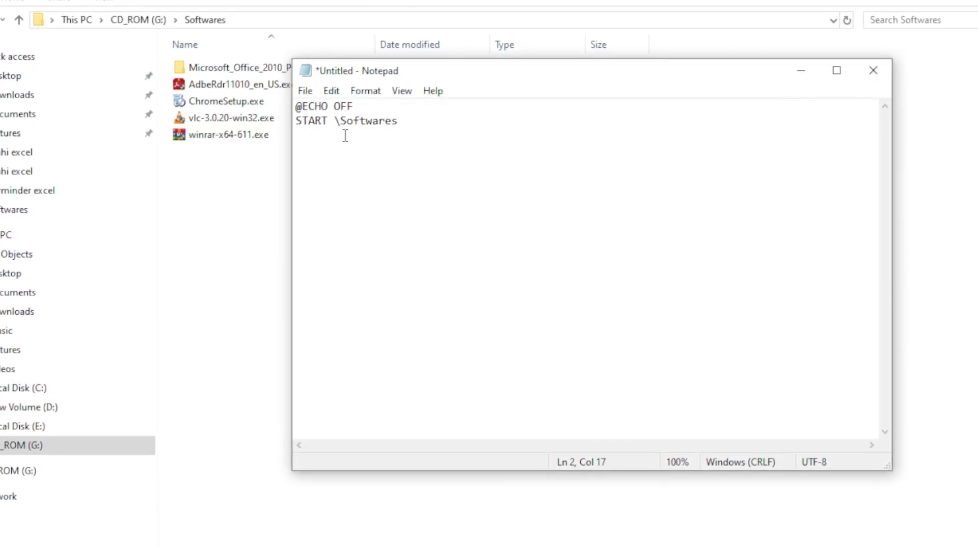
key("Left")
key("Left")
key("Left")
key("Left")
key("Left")
key("Left")
key("Left")
key("Left")
key("Left")
key("BackSpace")
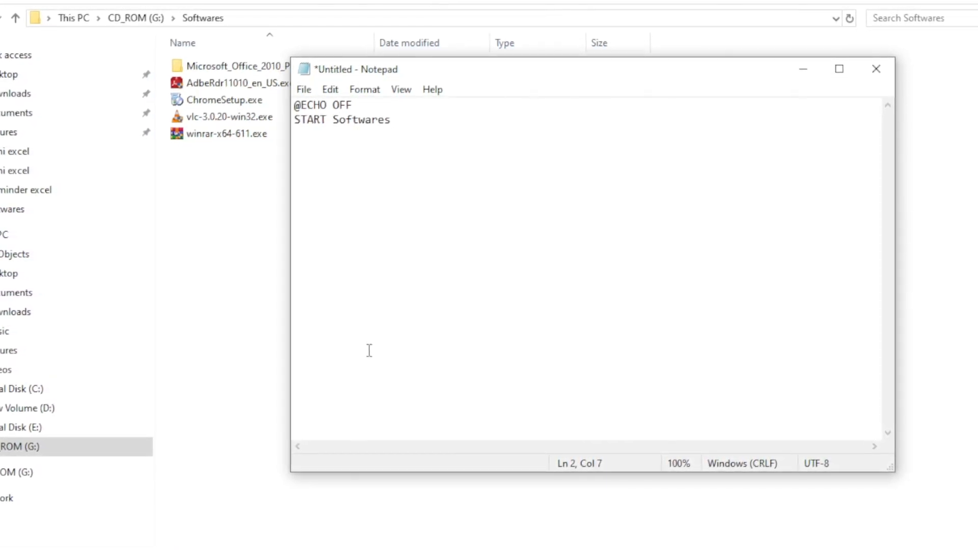
key("BackSpace")
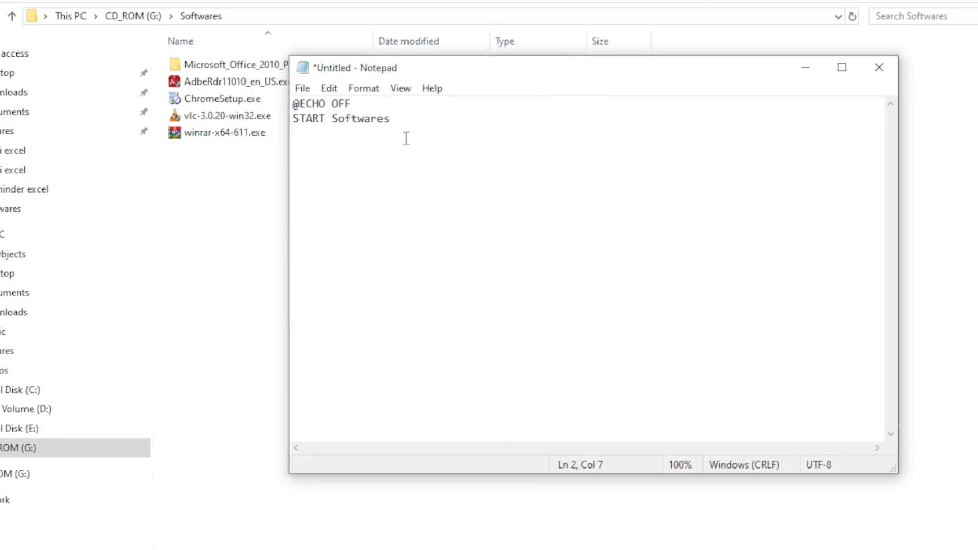
left_click(389, 120)
type("\\")
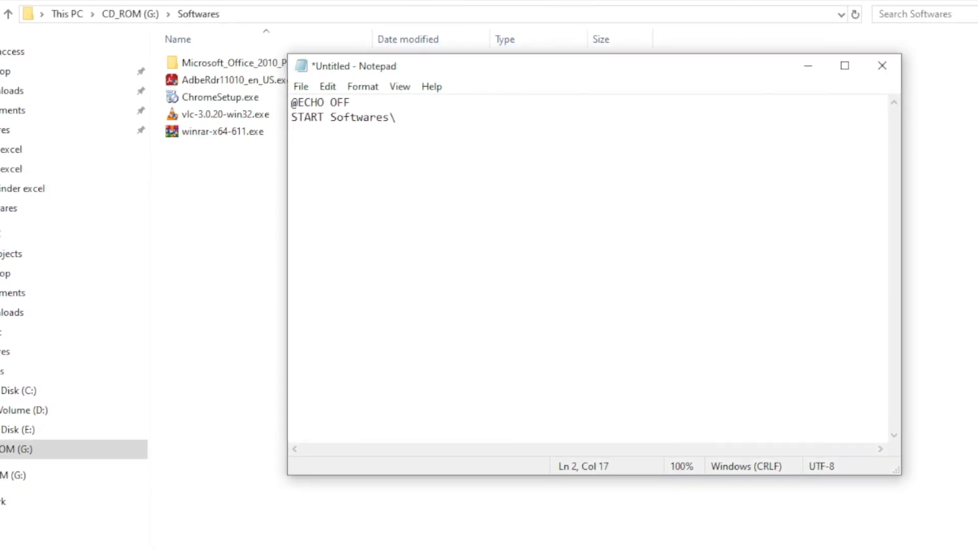
Step: Copy the full file name winrar-x64-611.exe, including its extension, from the Softwares folder
left_click(212, 219)
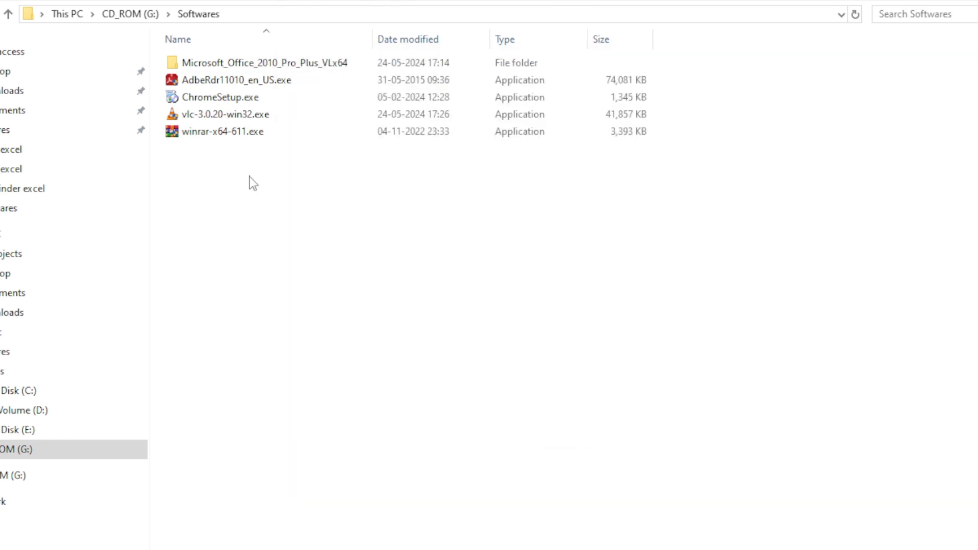
left_click(237, 137)
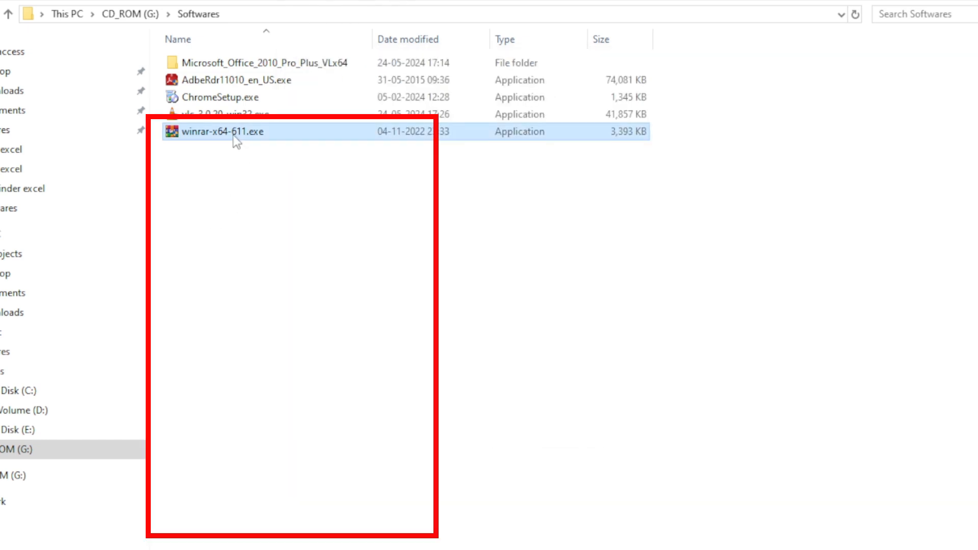
right_click(232, 134)
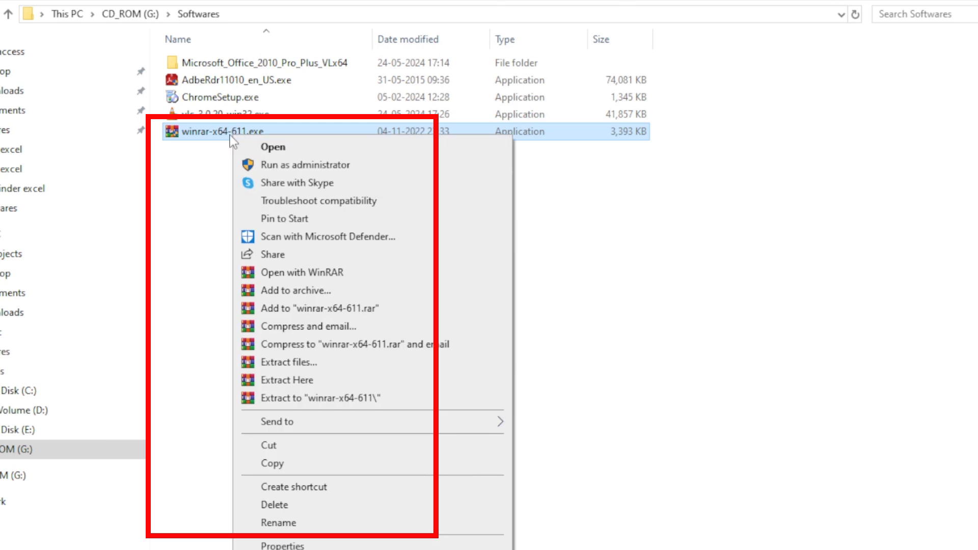
left_click(321, 523)
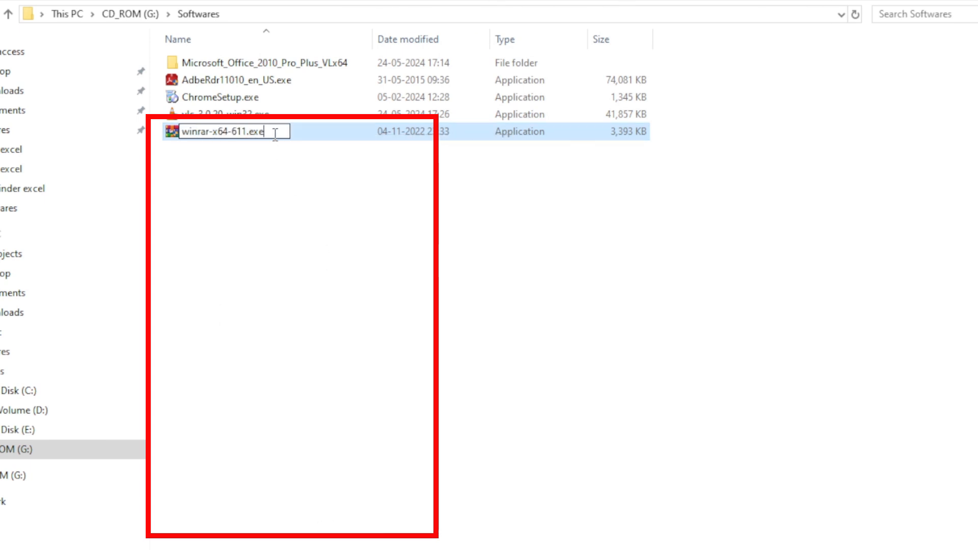
left_click_drag(275, 131, 186, 132)
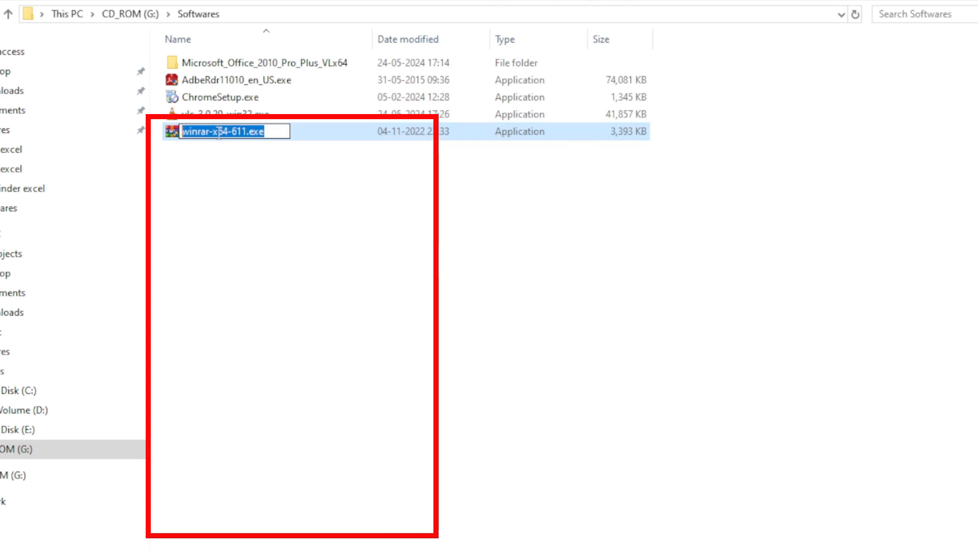
right_click(219, 133)
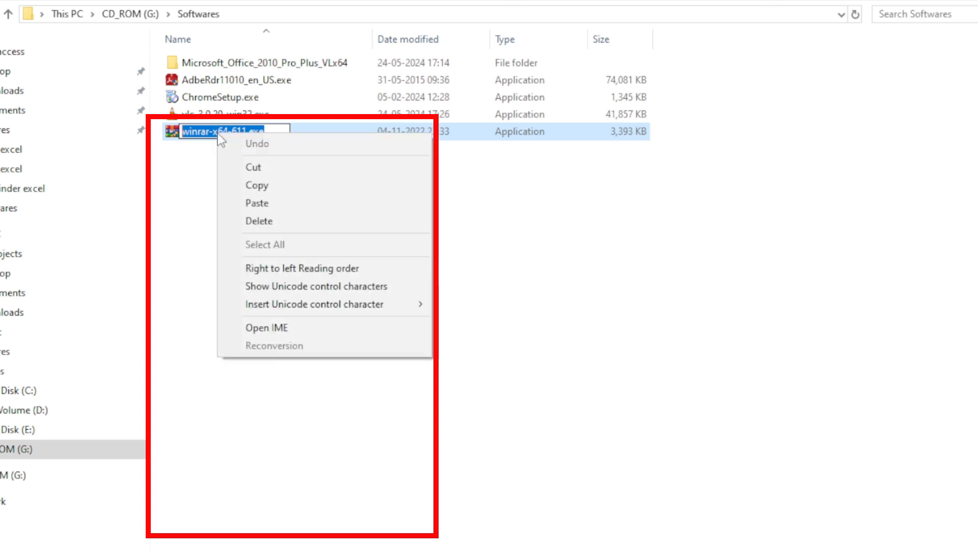
left_click(255, 188)
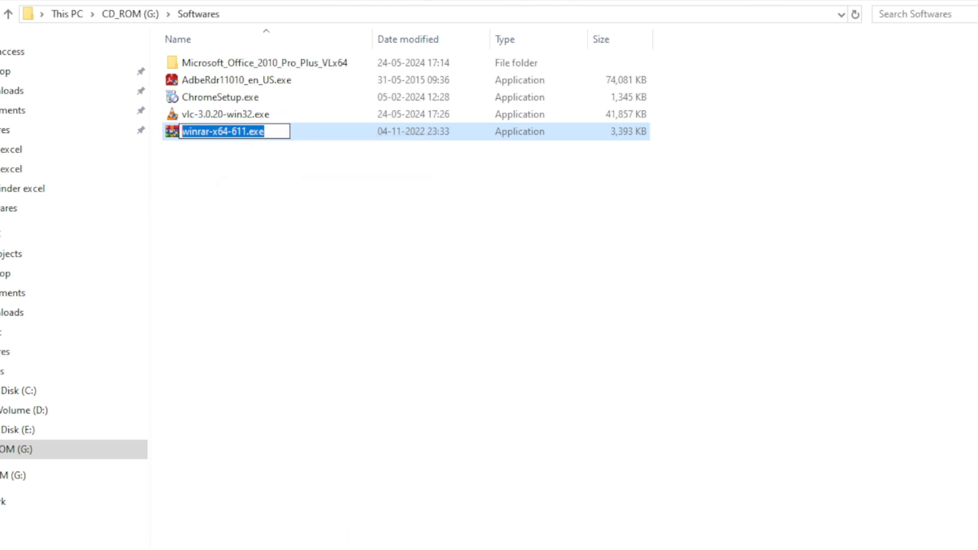
Step: Switch to Notepad, complete the second line as START Softwares\winrar-x64-611.exe with the copied name, and highlight its .exe extension
key("alt+Tab")
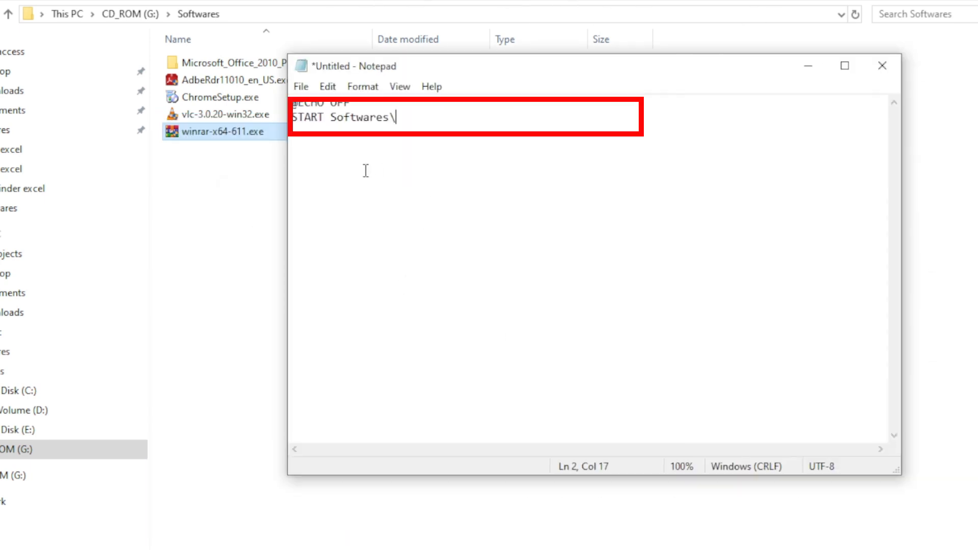
key("ctrl+v")
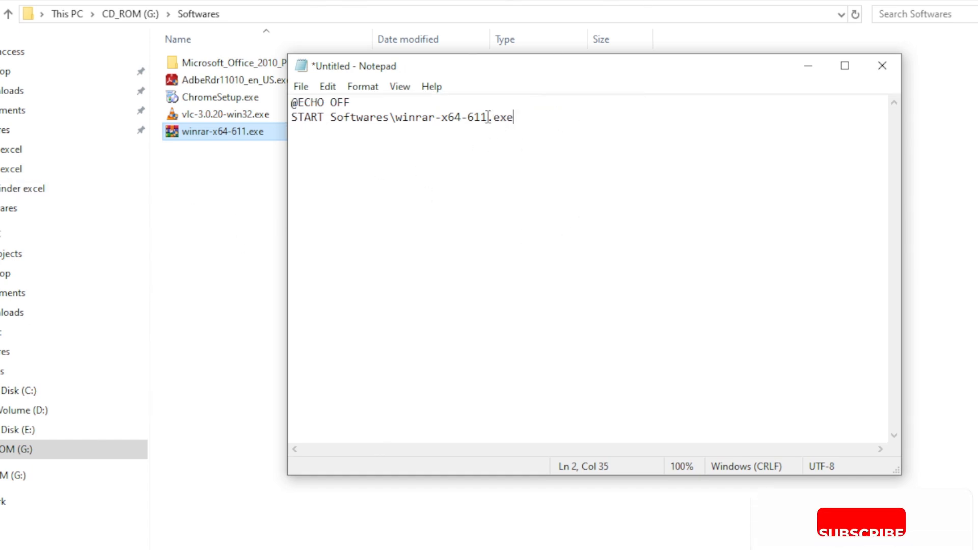
left_click_drag(487, 116, 517, 117)
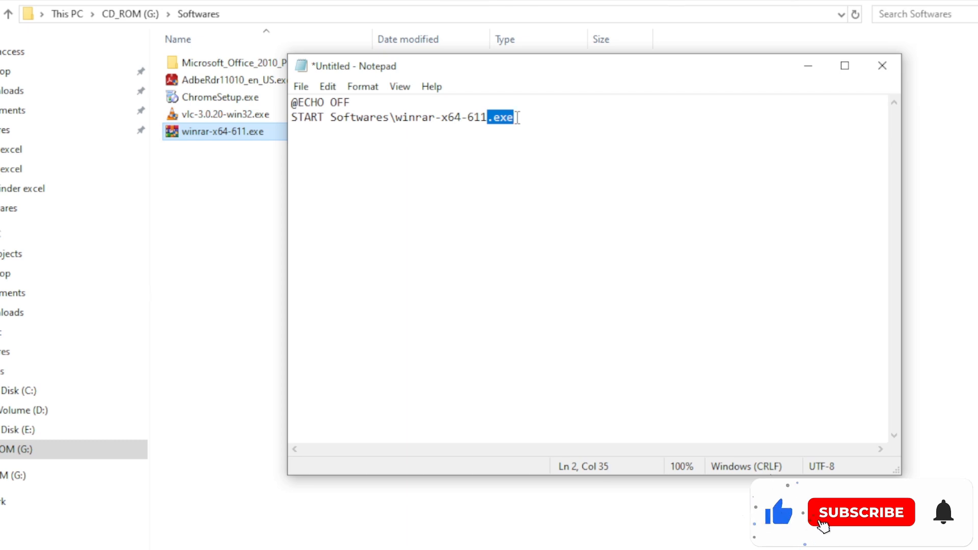
left_click(202, 228)
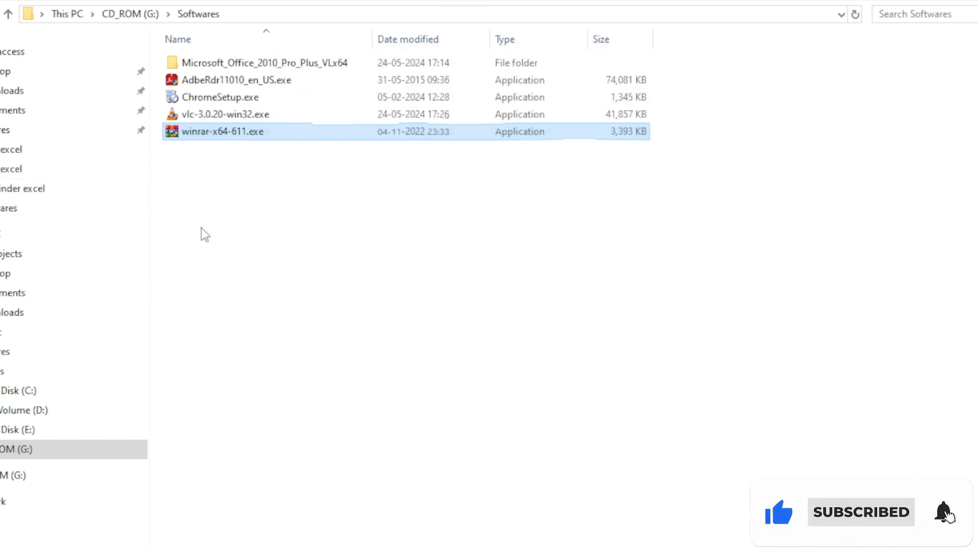
left_click_drag(298, 207, 250, 63)
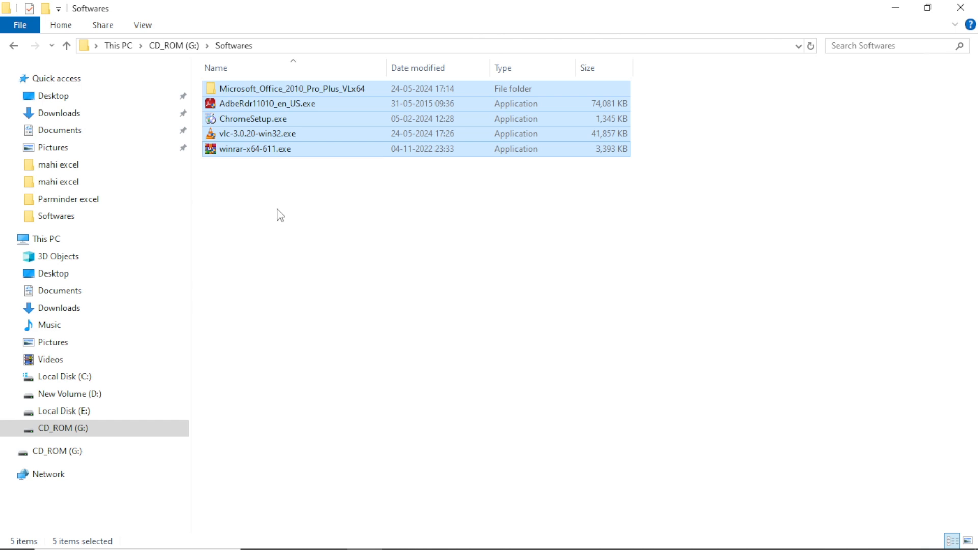
left_click(143, 25)
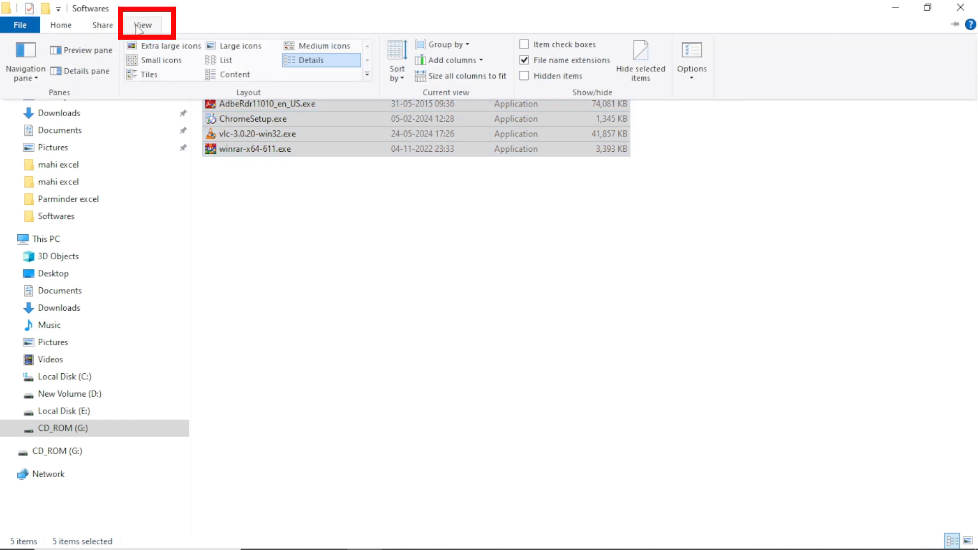
left_click(696, 82)
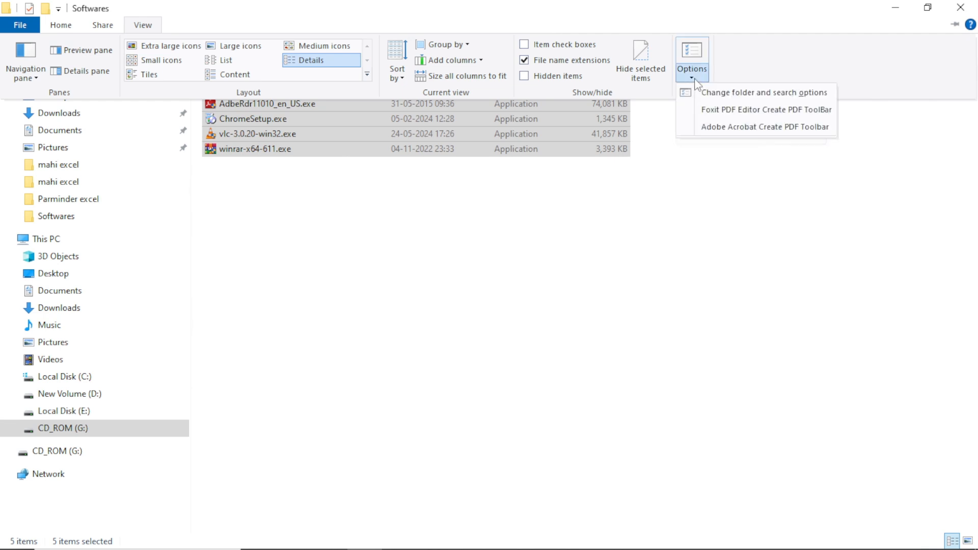
left_click(553, 332)
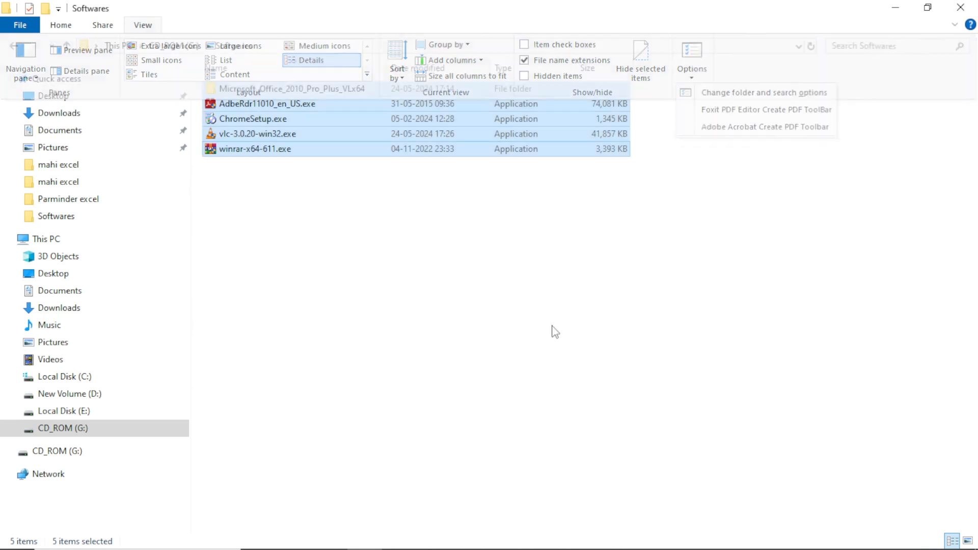
left_click(554, 333)
Step: Open the Folder Options view settings, enable Hide extensions for known file types, and apply the change
left_click(143, 25)
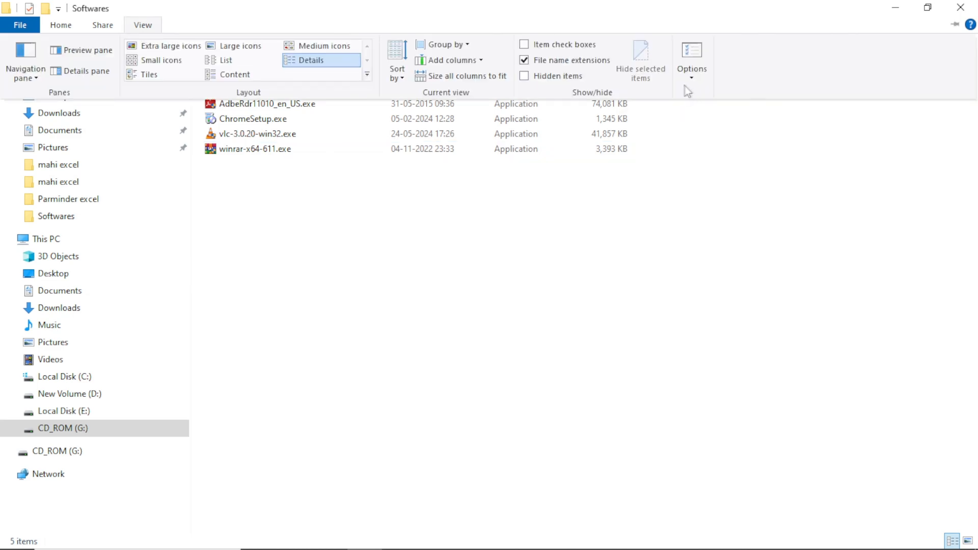
left_click(692, 62)
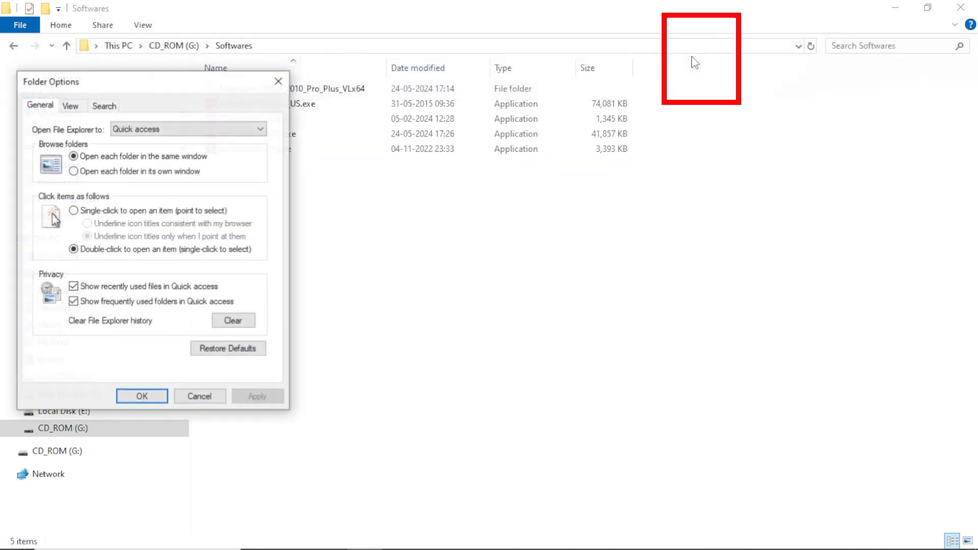
left_click_drag(150, 88, 610, 71)
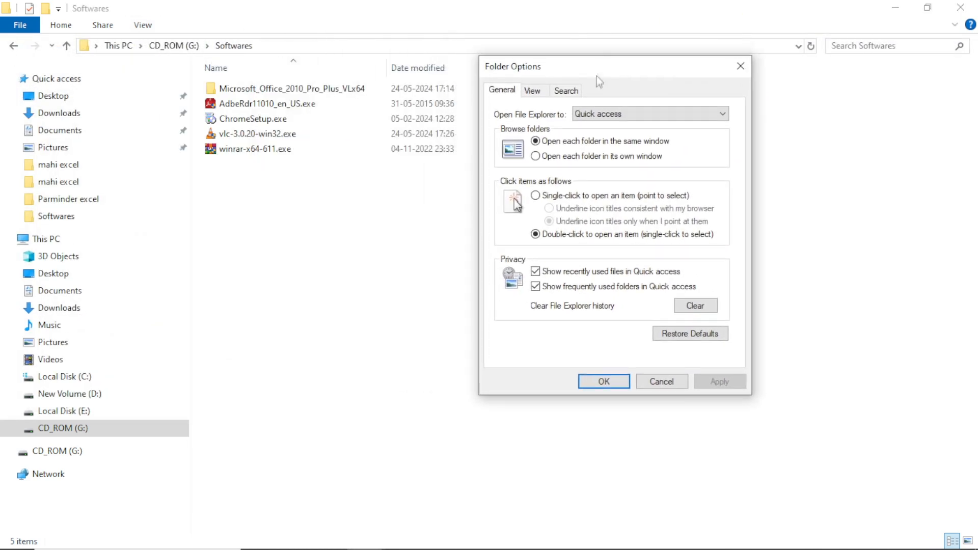
left_click(536, 93)
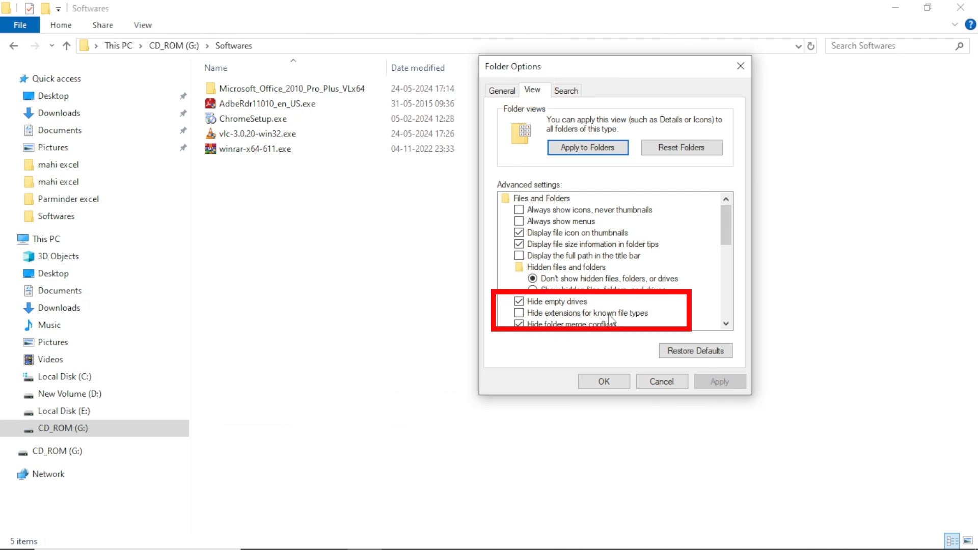
left_click(520, 313)
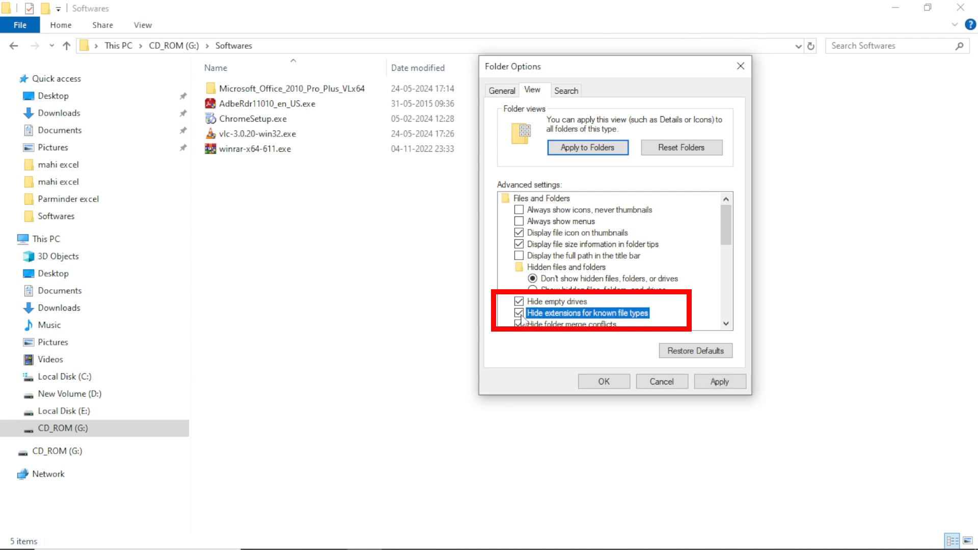
left_click(719, 383)
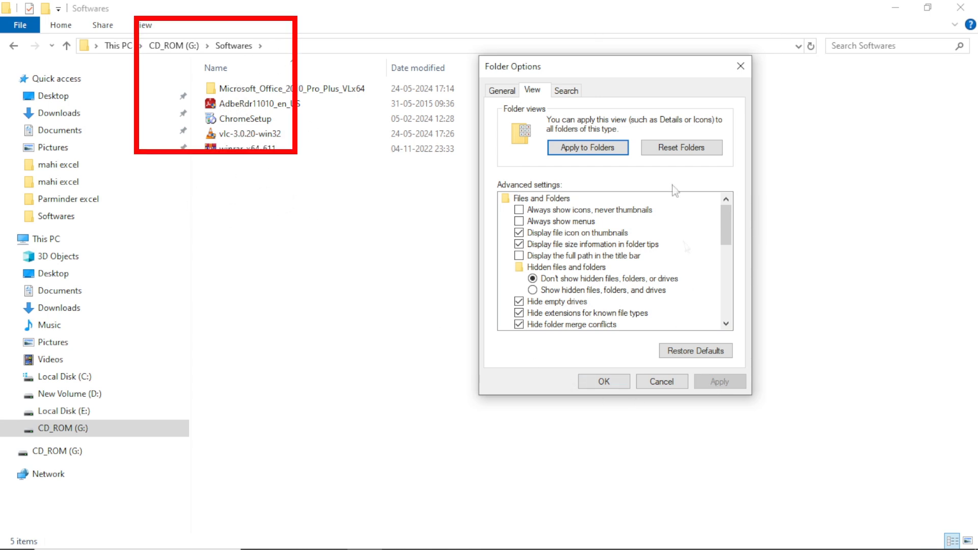
Step: Disable Hide extensions for known file types, apply the setting, and close Folder Options
left_click(519, 313)
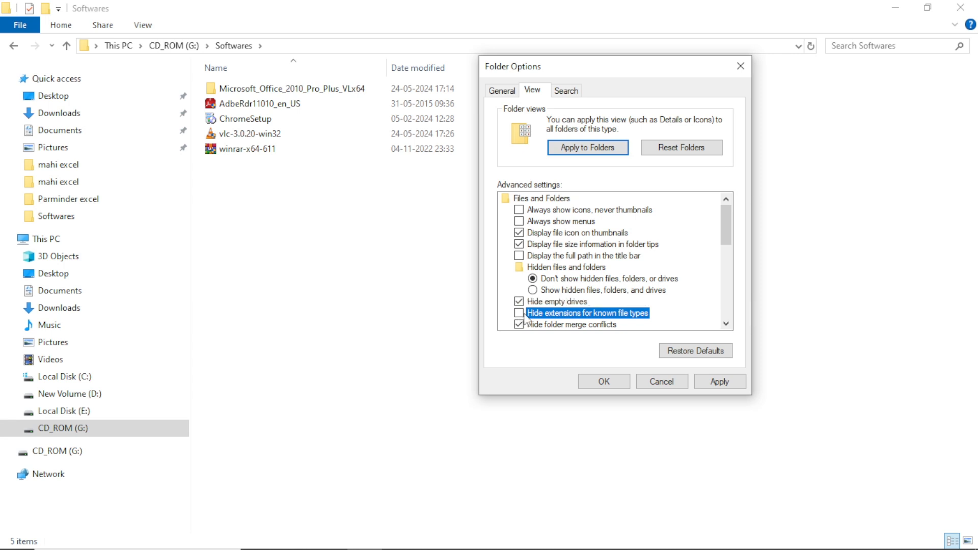
left_click(730, 381)
left_click(604, 382)
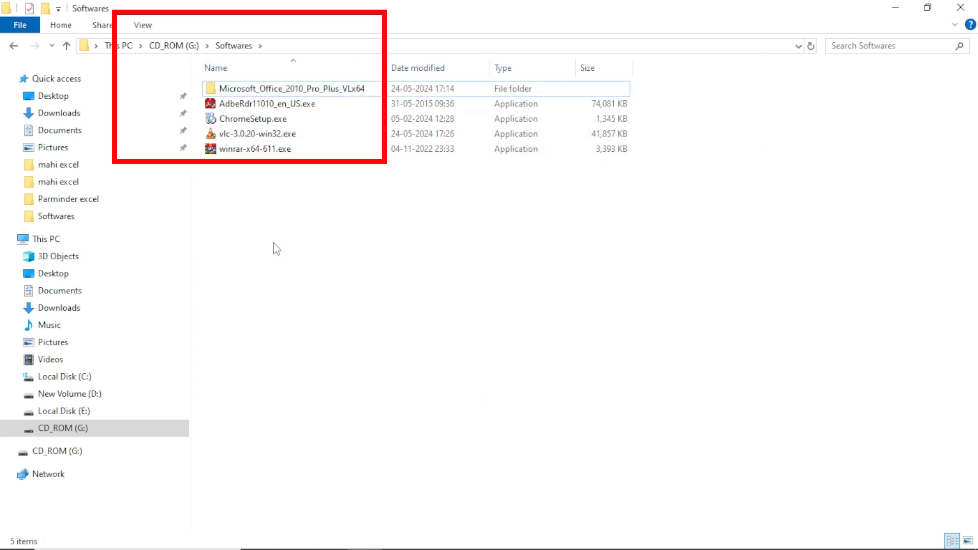
Step: Switch back to Notepad and copy the whole START Softwares\winrar-x64-611.exe line
left_click(285, 135)
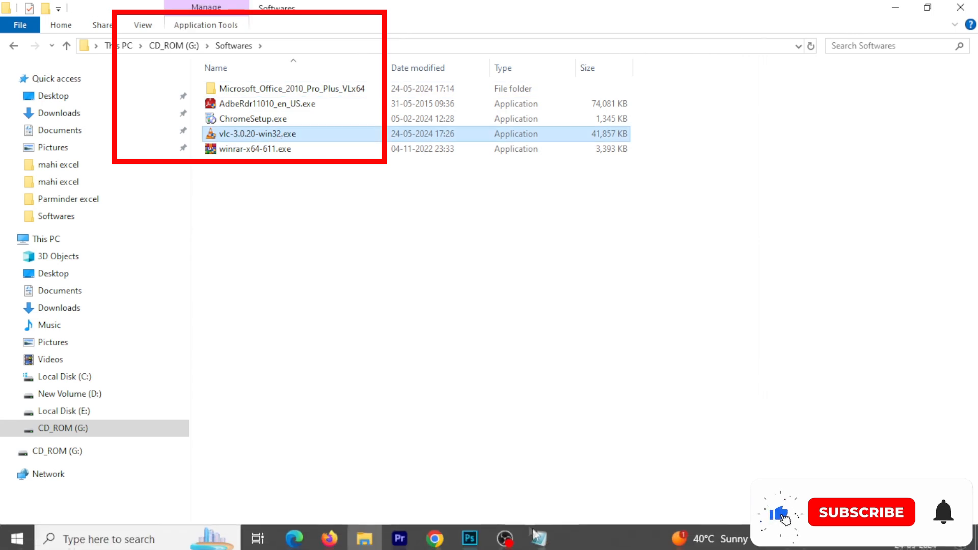
left_click(531, 546)
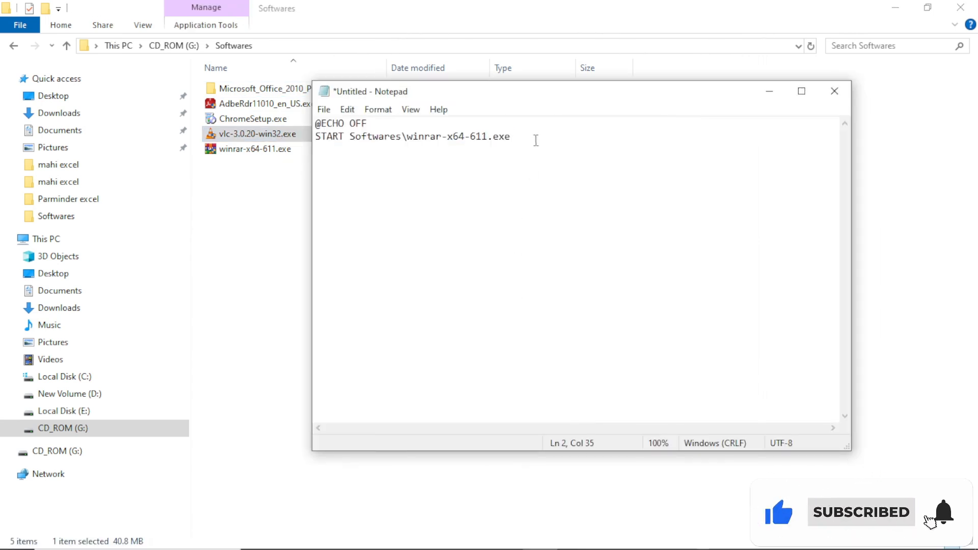
left_click_drag(510, 136, 317, 144)
right_click(353, 132)
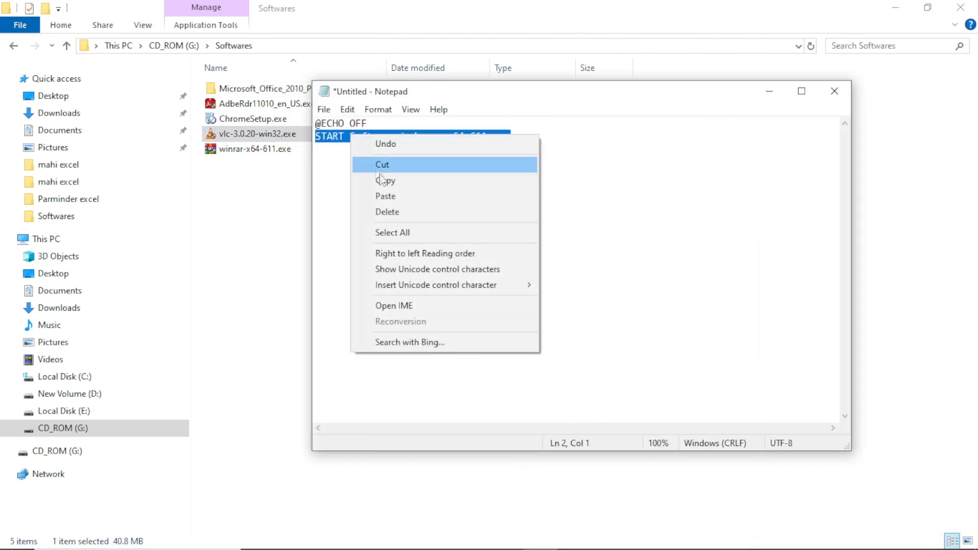
left_click(512, 177)
Step: Paste the copied START line four times below the original, leaving a blank line between entries
left_click(518, 148)
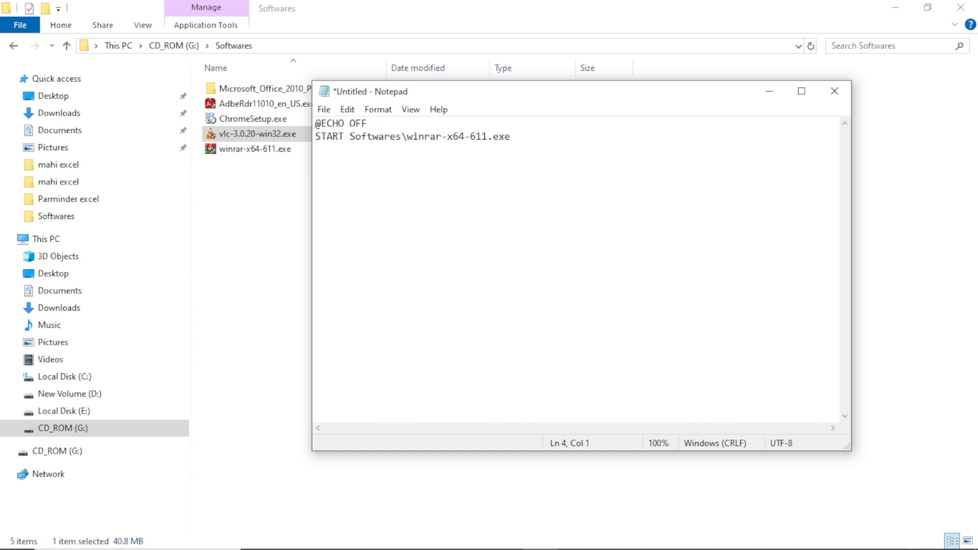
key("ctrl+v")
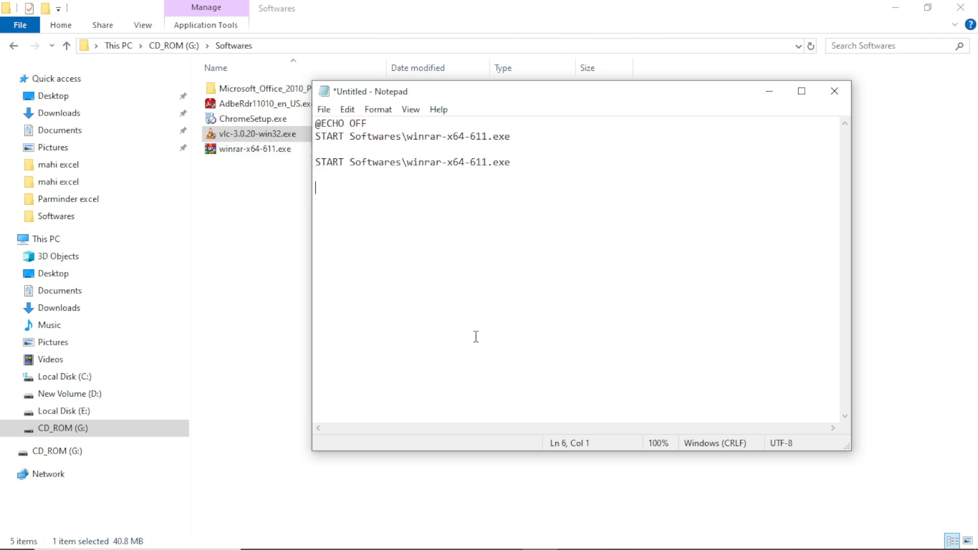
key("ctrl+v")
key("Return")
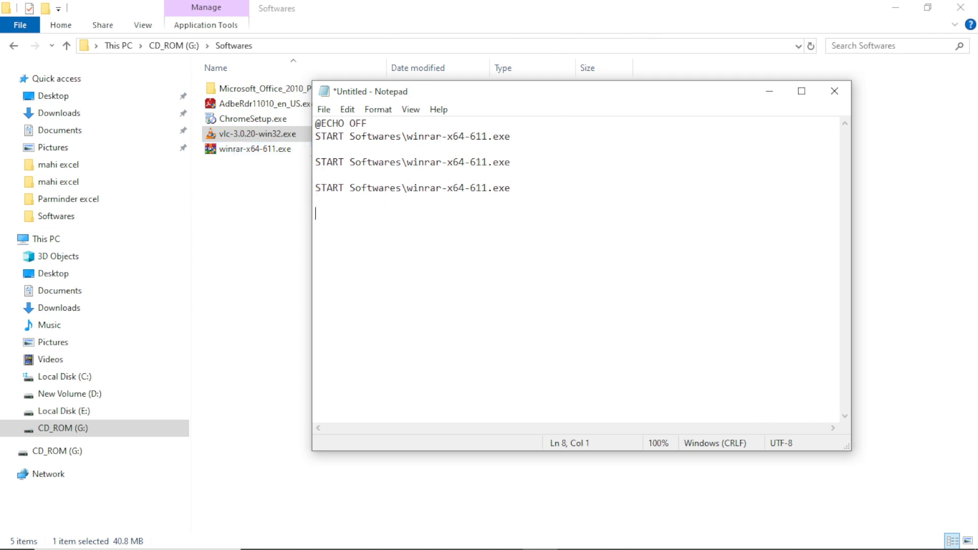
key("ctrl+v")
key("Return")
key("Return")
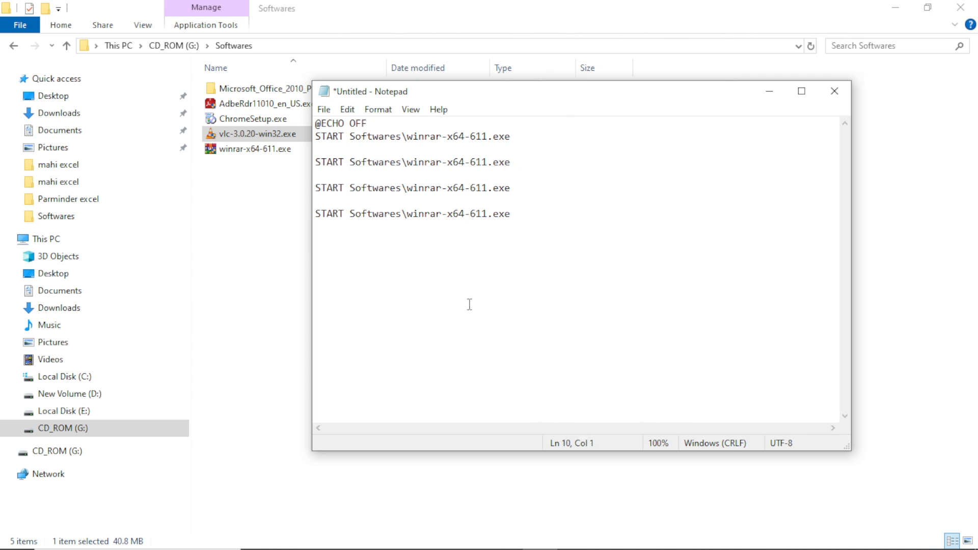
key("ctrl+v")
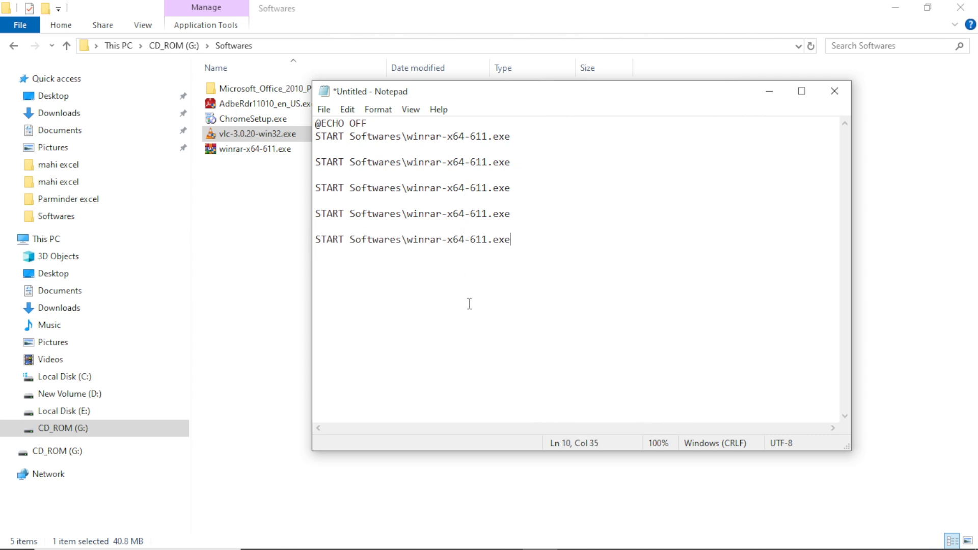
Step: Copy the full file name vlc-3.0.20-win32.exe, including its extension, from the Softwares folder
left_click(250, 137)
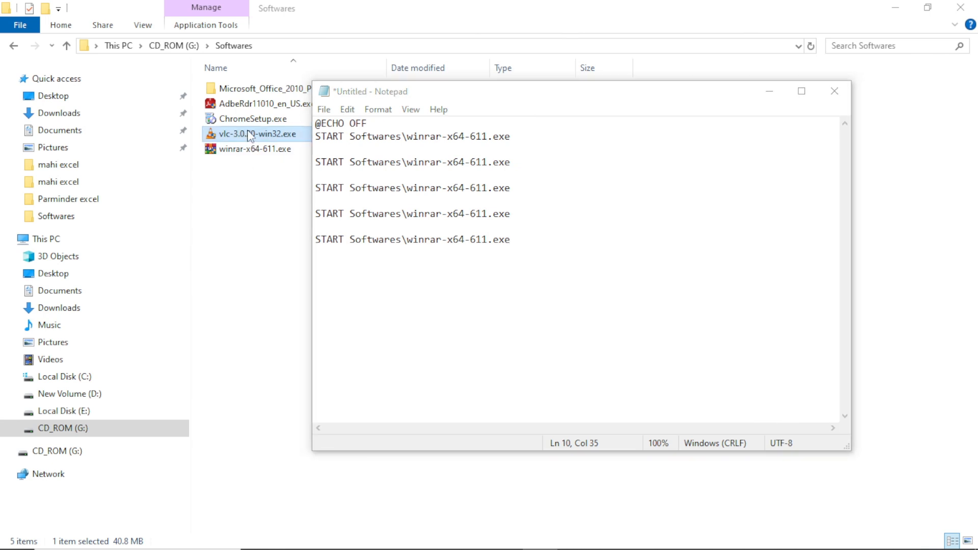
right_click(250, 137)
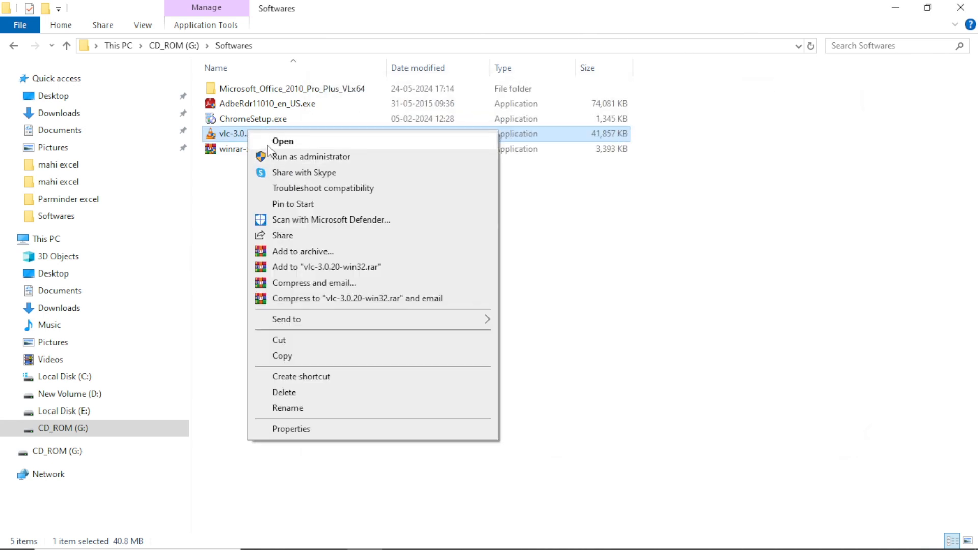
left_click(294, 410)
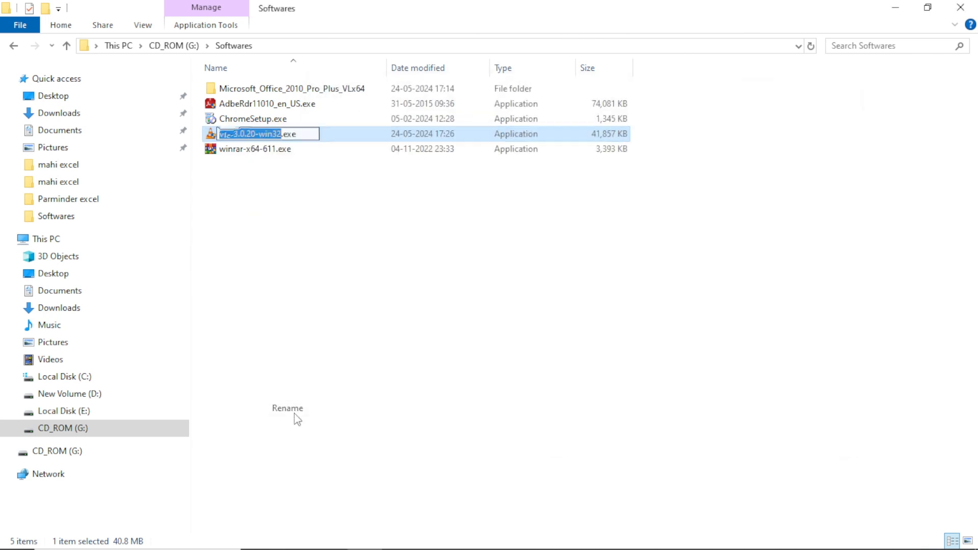
left_click_drag(301, 133, 219, 135)
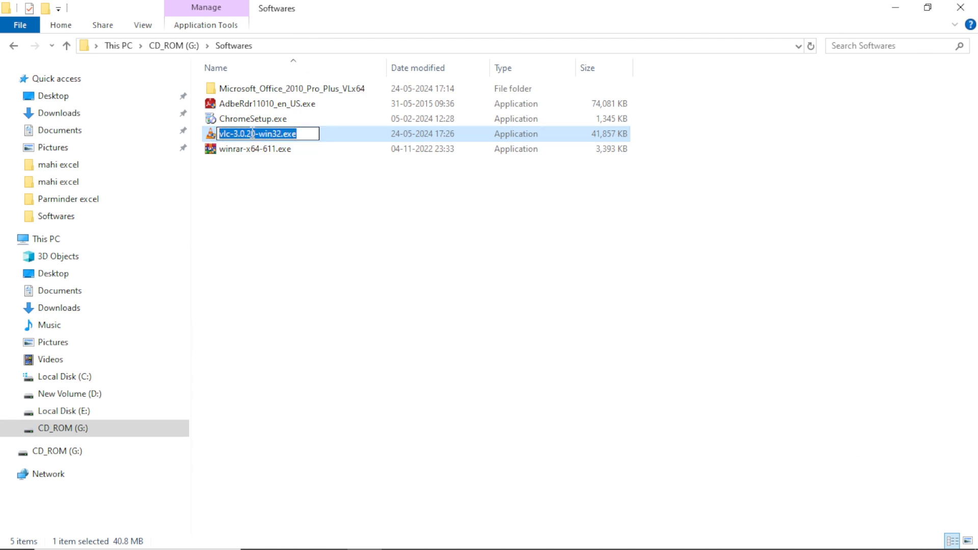
right_click(254, 133)
left_click(275, 178)
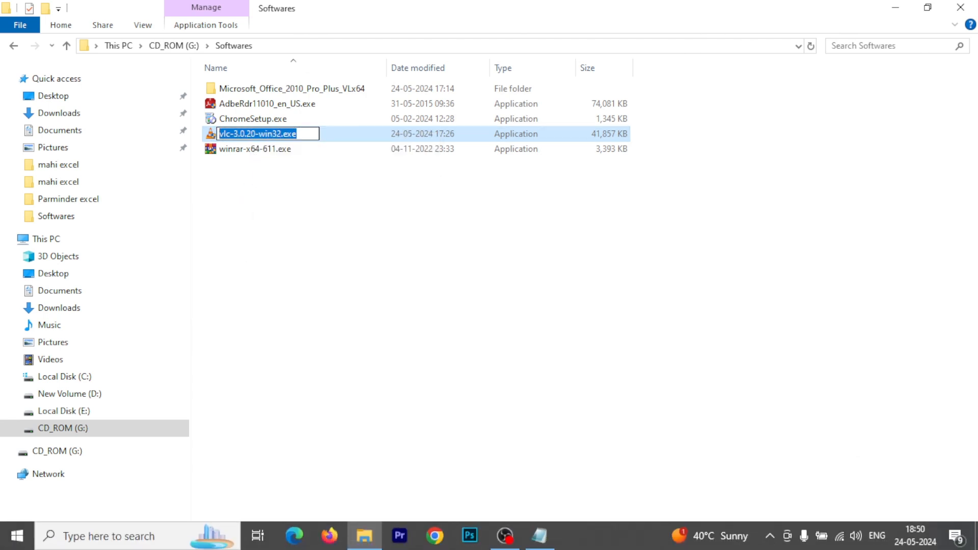
Step: Switch to Notepad and replace the installer name in the second START line with the copied vlc-3.0.20-win32.exe
left_click(539, 535)
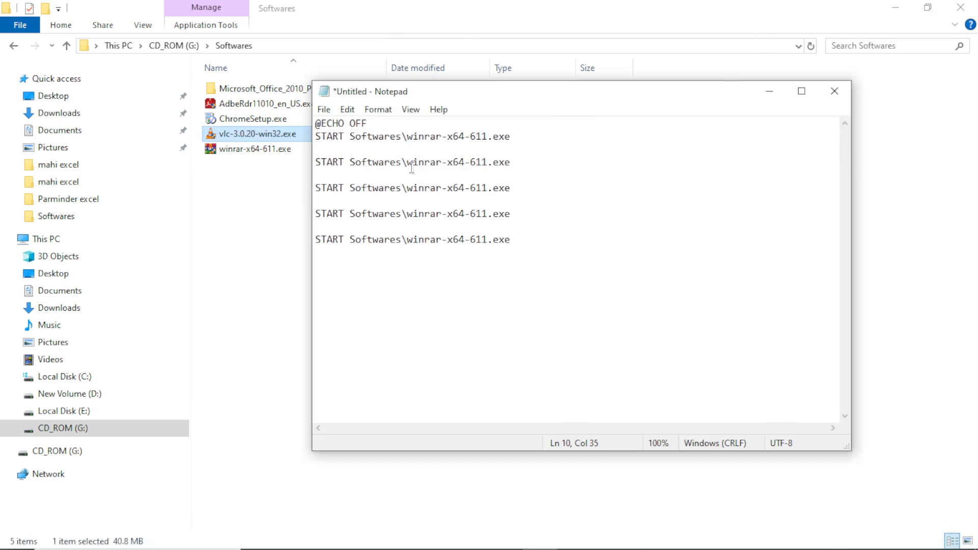
left_click_drag(407, 162, 516, 160)
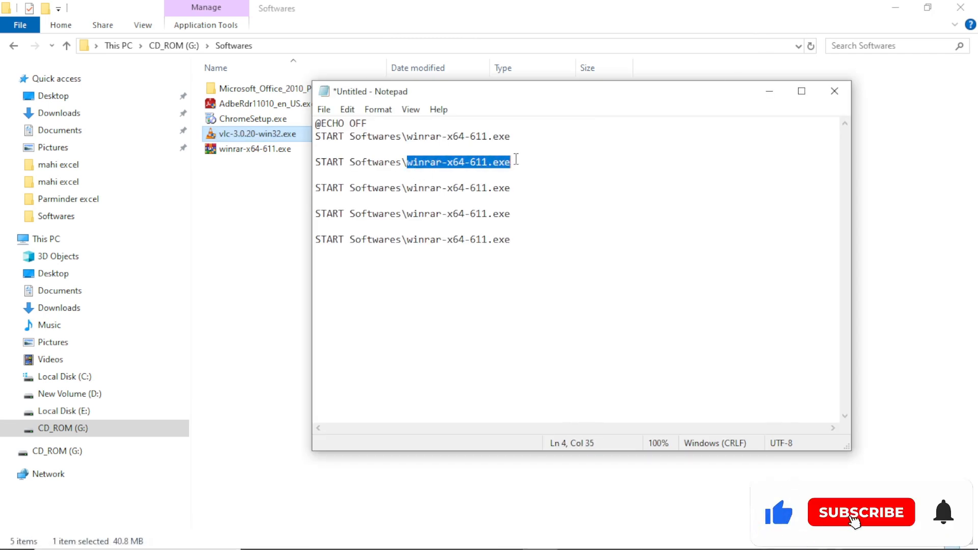
right_click(463, 163)
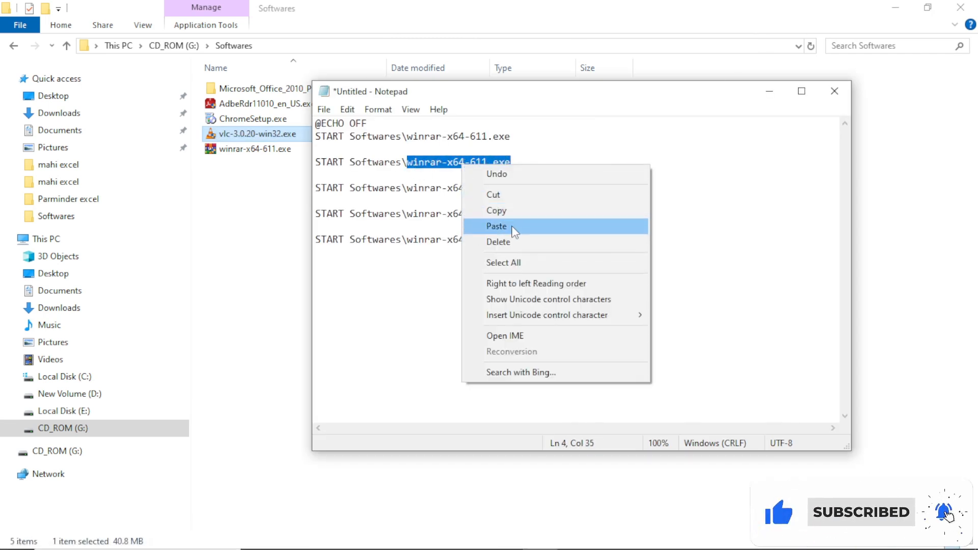
left_click(497, 226)
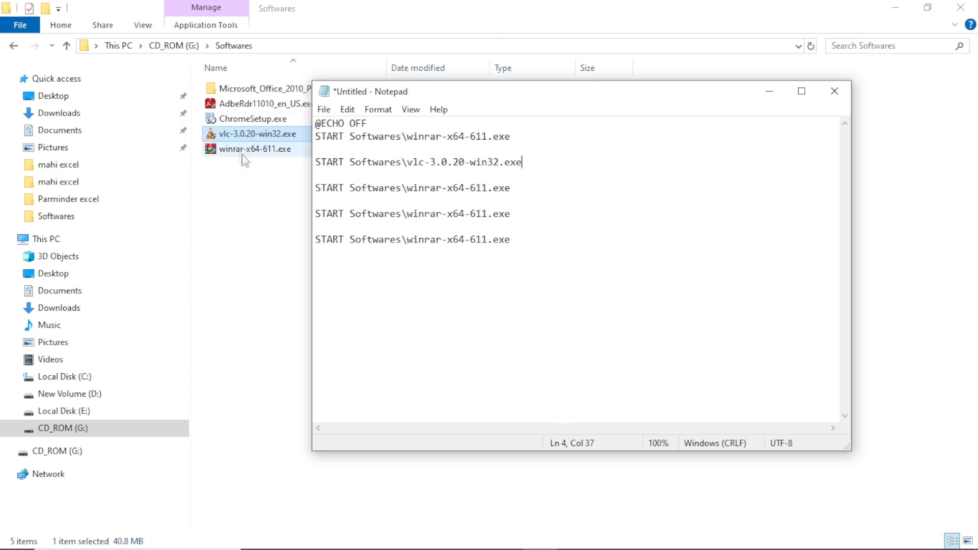
Step: Return to the Softwares folder and copy the full file name ChromeSetup.exe, including its extension
double_click(249, 119)
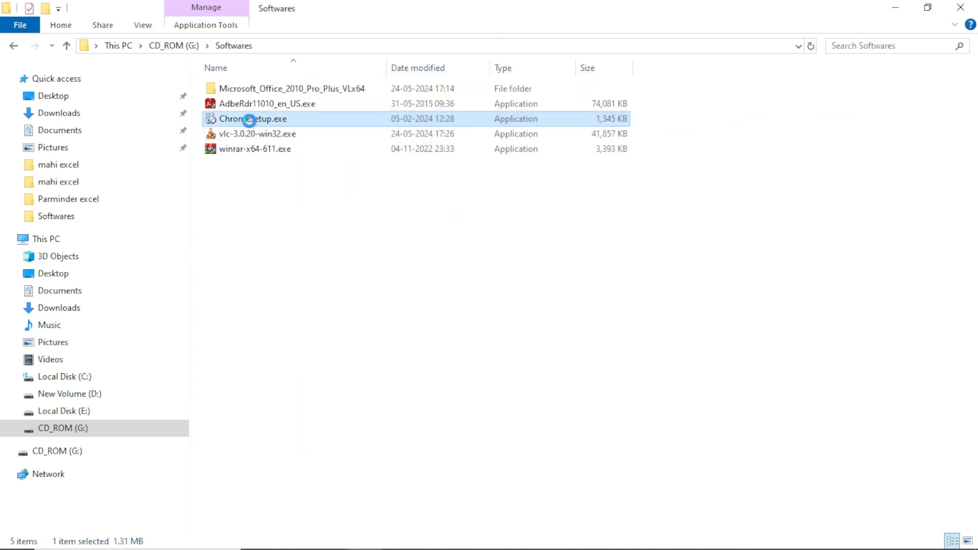
right_click(249, 120)
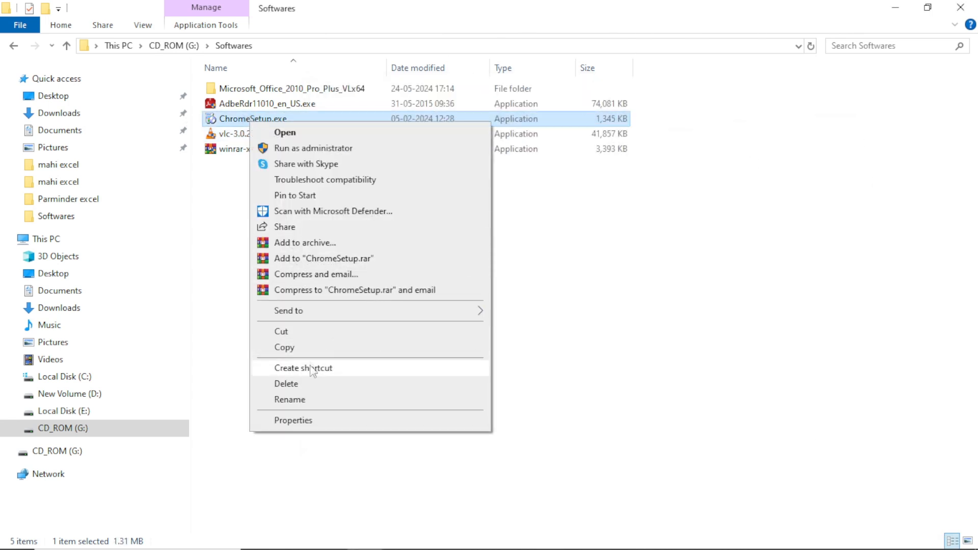
left_click(316, 401)
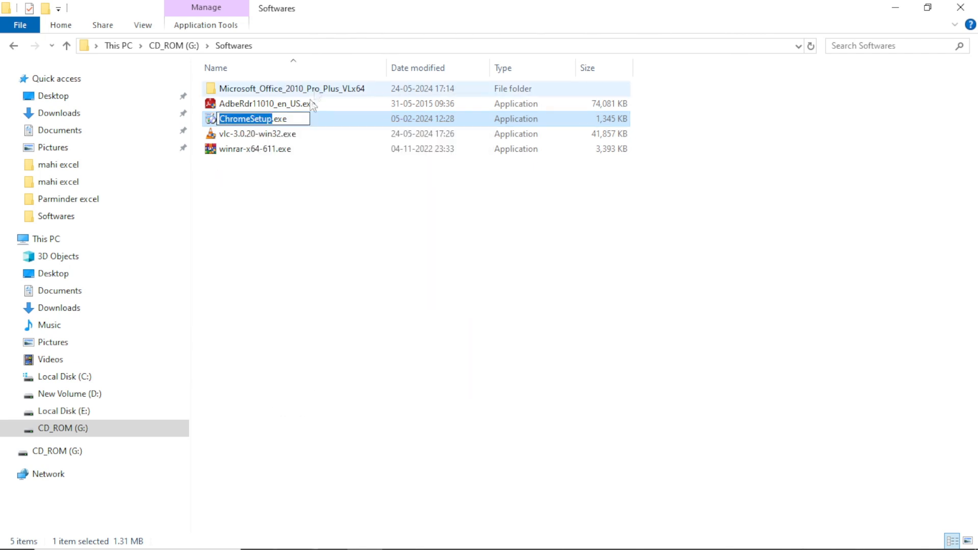
left_click_drag(297, 118, 219, 123)
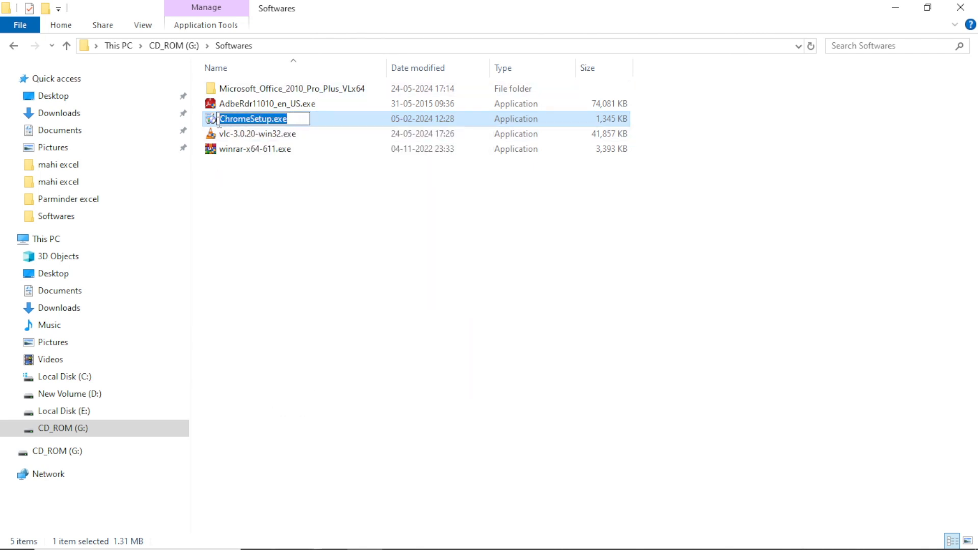
right_click(241, 114)
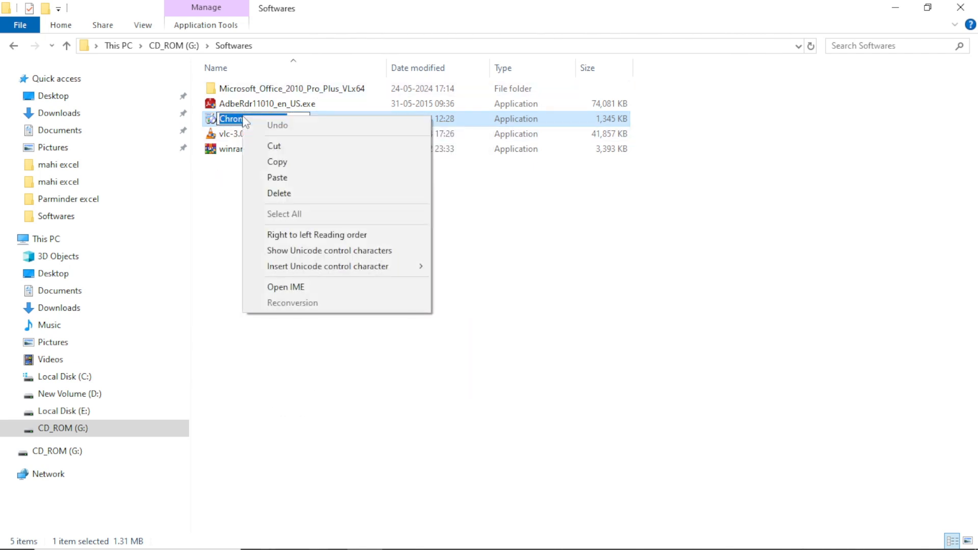
left_click(270, 162)
Step: Switch to Notepad and replace the installer name in the third START line with the copied ChromeSetup.exe
left_click(542, 540)
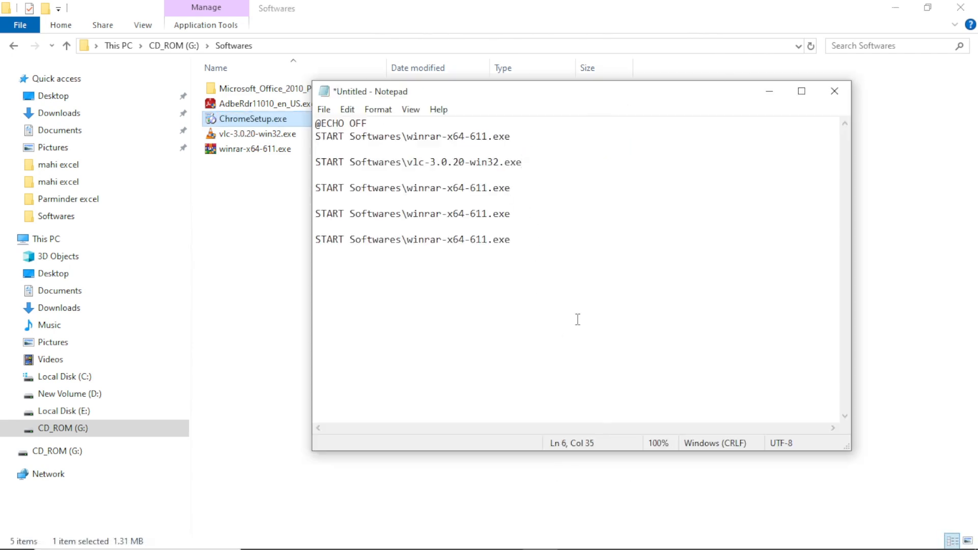
key("BackSpace")
key("BackSpace")
key("BackSpace")
key("BackSpace")
key("BackSpace")
key("BackSpace")
key("BackSpace")
key("BackSpace")
key("BackSpace")
key("BackSpace")
key("BackSpace")
key("BackSpace")
key("BackSpace")
key("BackSpace")
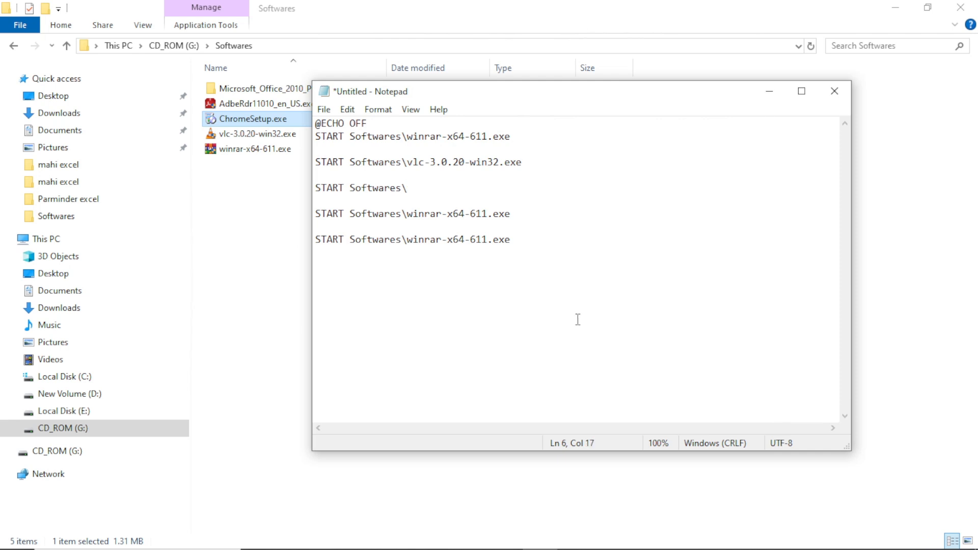
key("ctrl+v")
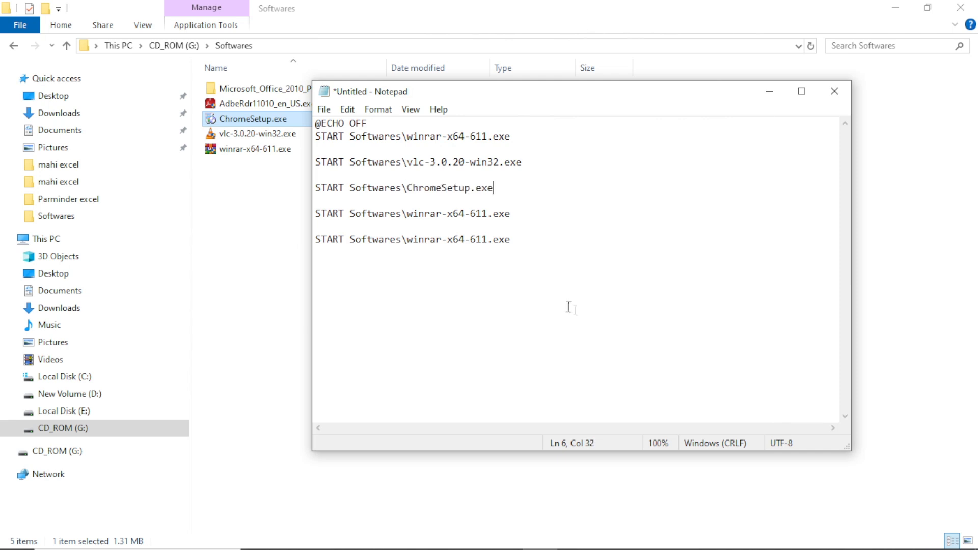
Step: Return to the Softwares folder and copy the full file name AdbeRdr11010_en_US.exe, including its extension
left_click(255, 248)
left_click(286, 107)
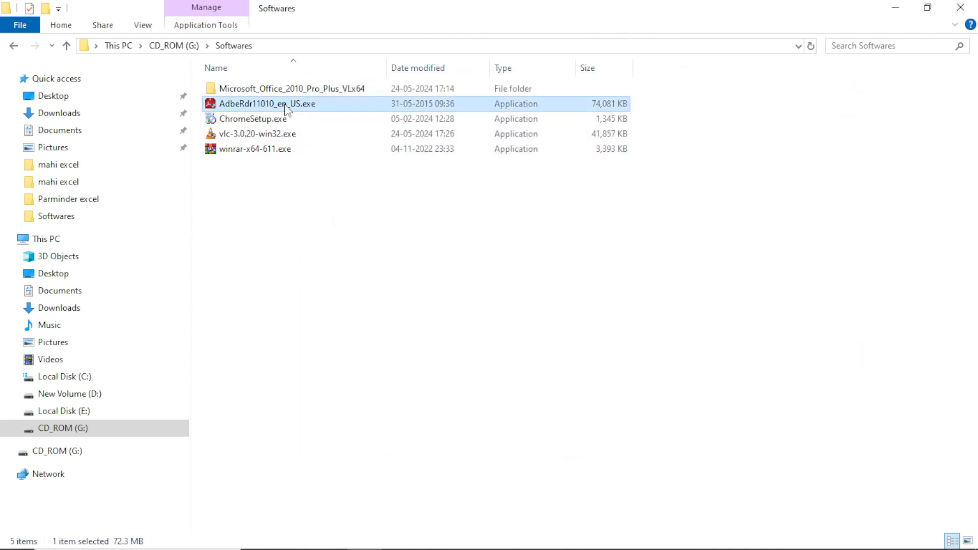
right_click(286, 107)
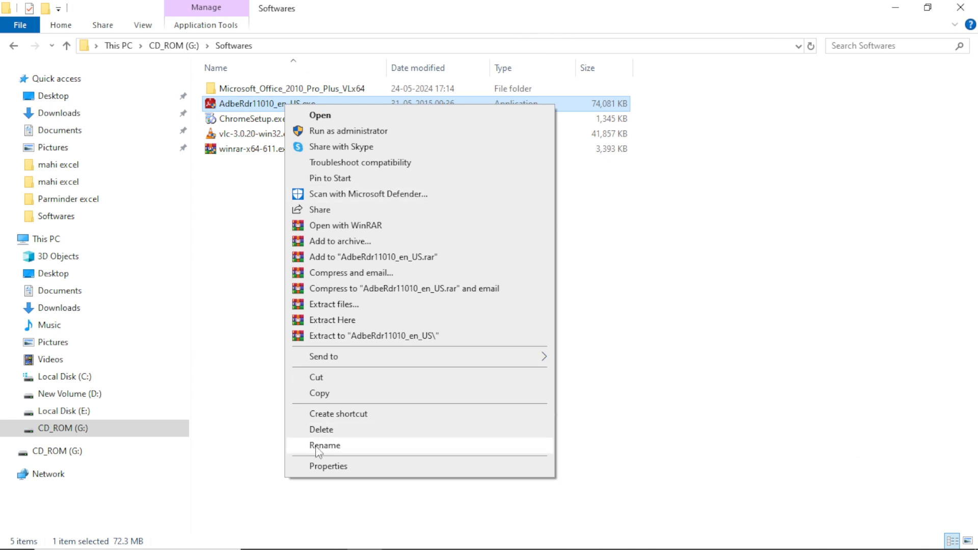
left_click(316, 447)
left_click_drag(322, 104, 223, 105)
right_click(243, 104)
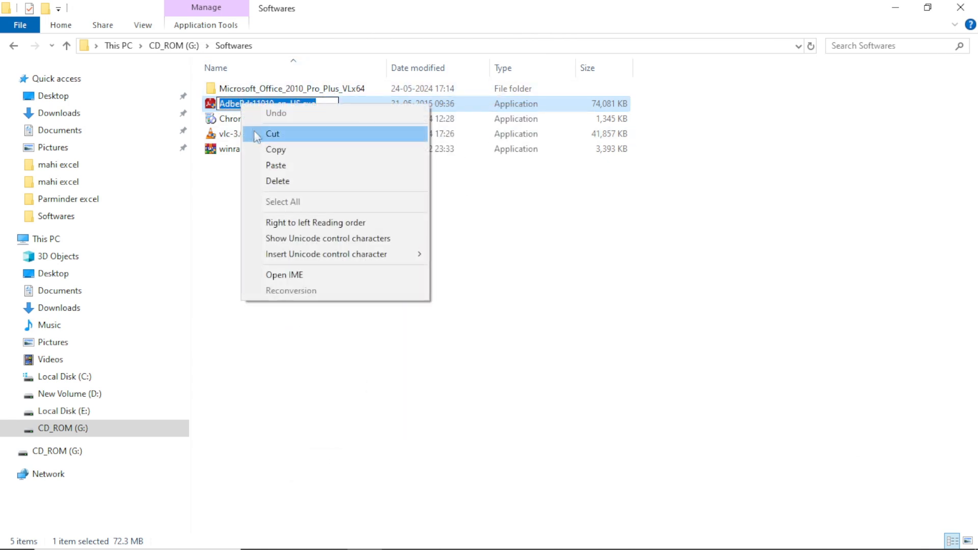
left_click(268, 148)
Step: Switch to Notepad and replace the installer name in the fourth START line with the copied AdbeRdr11010_en_US.exe
left_click(539, 536)
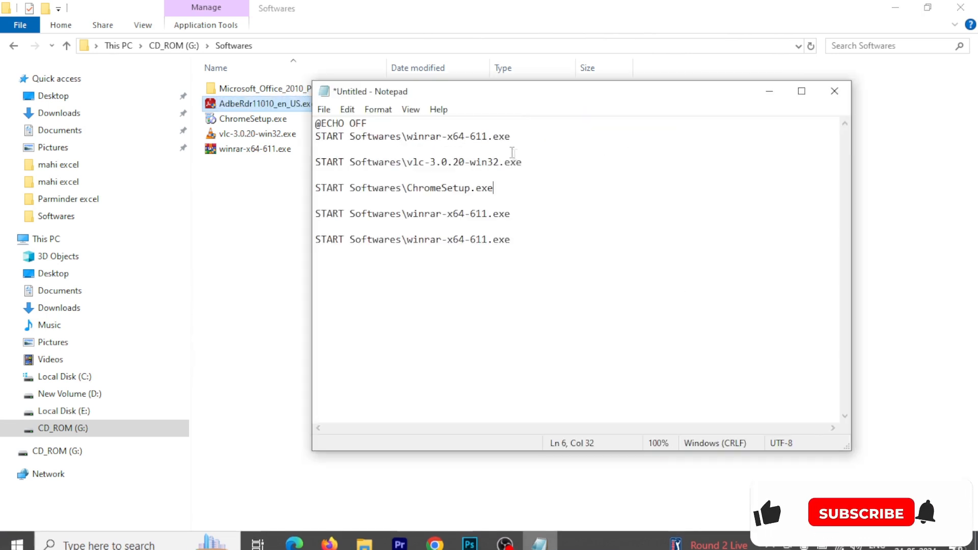
left_click_drag(516, 216, 407, 216)
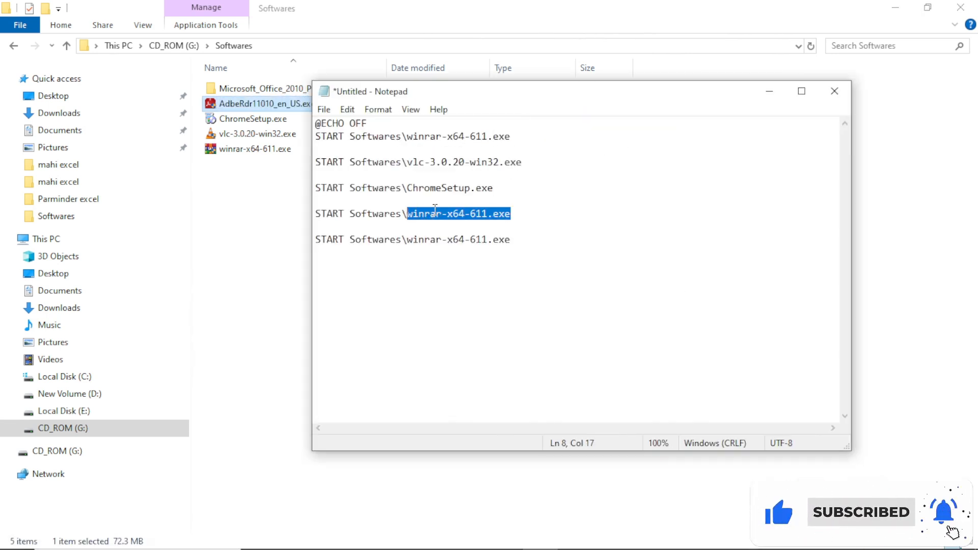
key("ctrl+v")
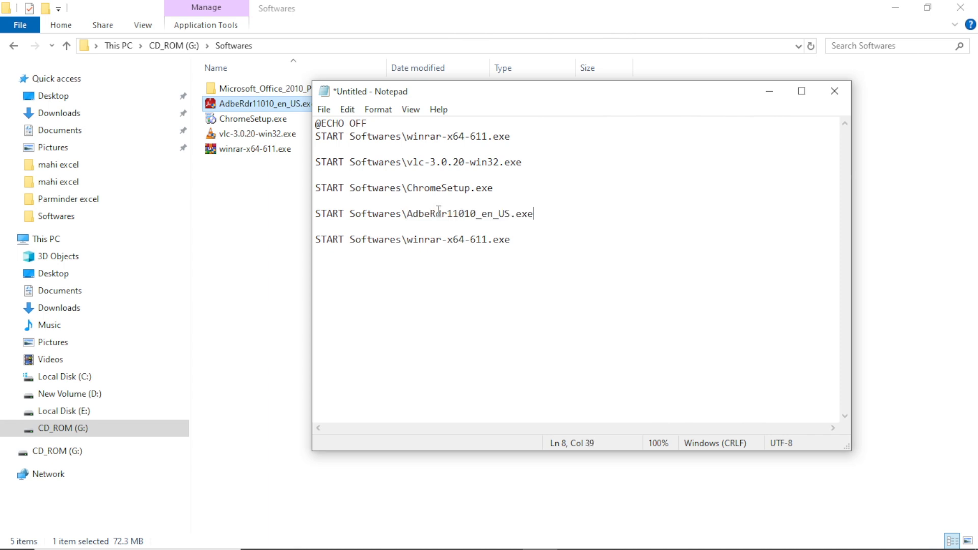
Step: In File Explorer, open Microsoft_Office_2010_Pro_Plus_VLx64, then its Office14.X64.en-US subfolder, and select setup.exe
left_click(253, 198)
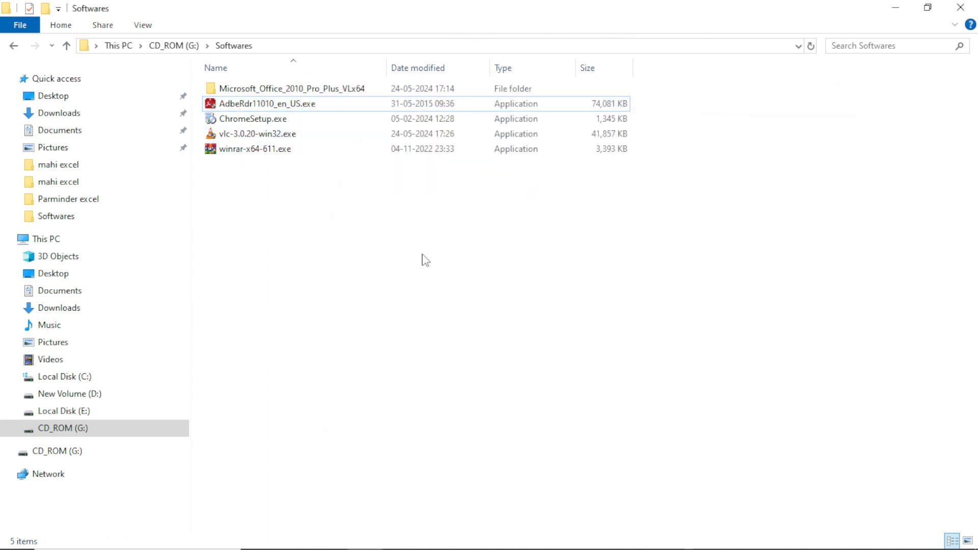
left_click_drag(282, 248, 285, 103)
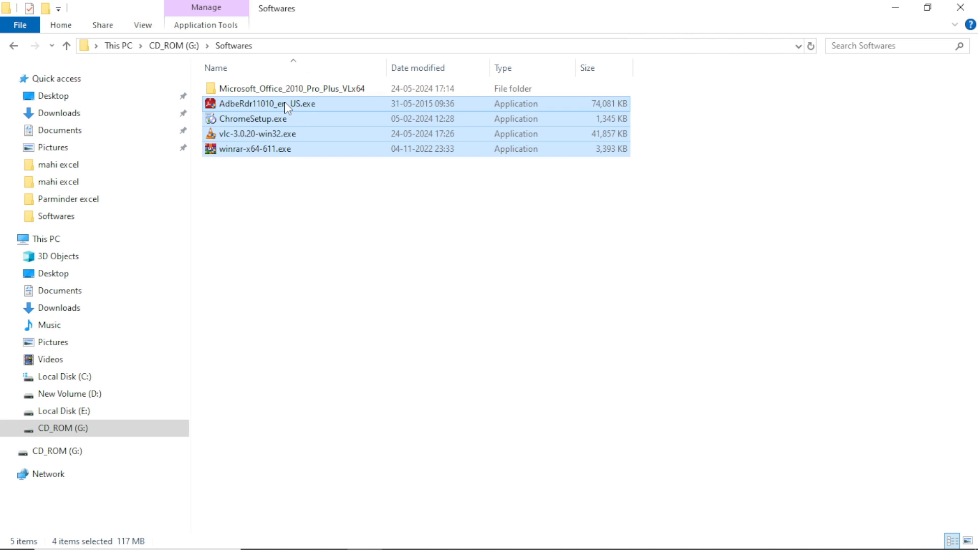
double_click(298, 92)
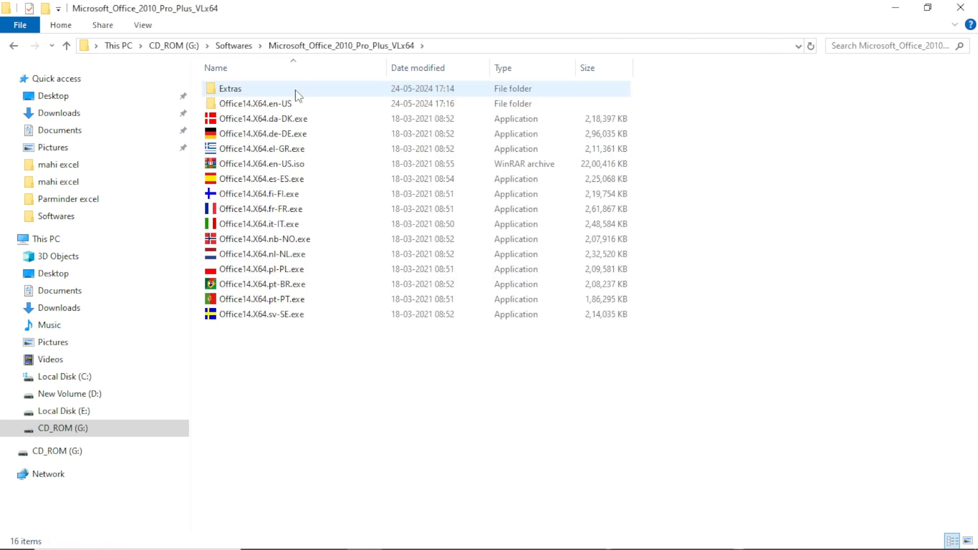
left_click(247, 47)
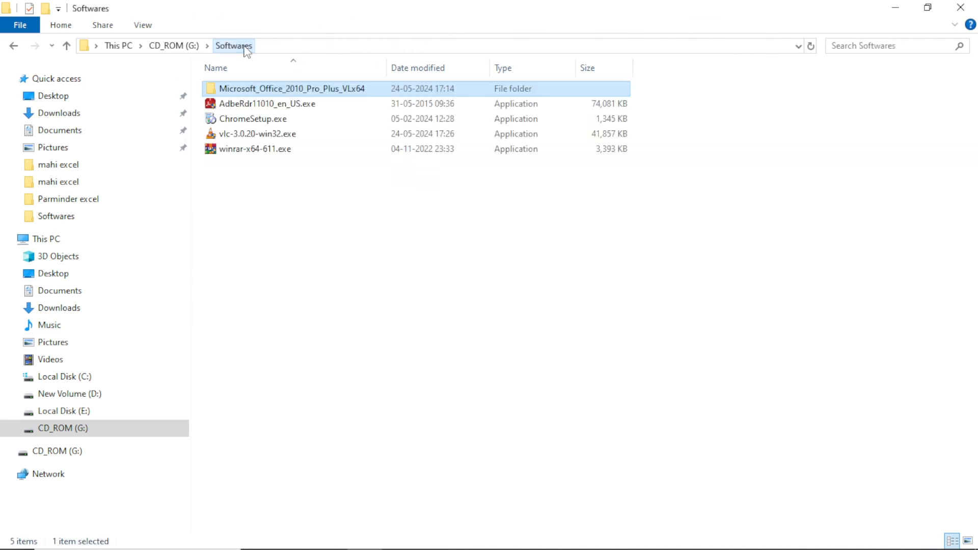
double_click(292, 92)
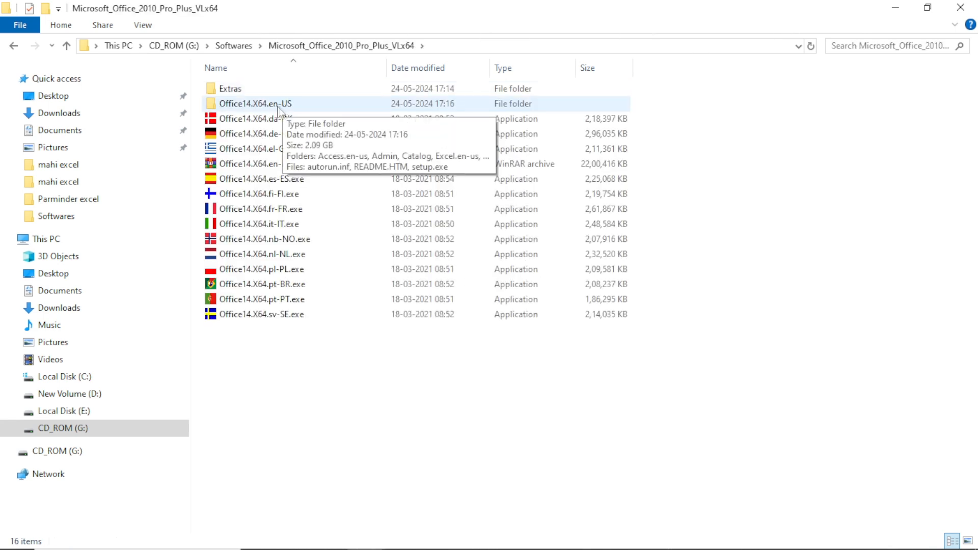
double_click(277, 104)
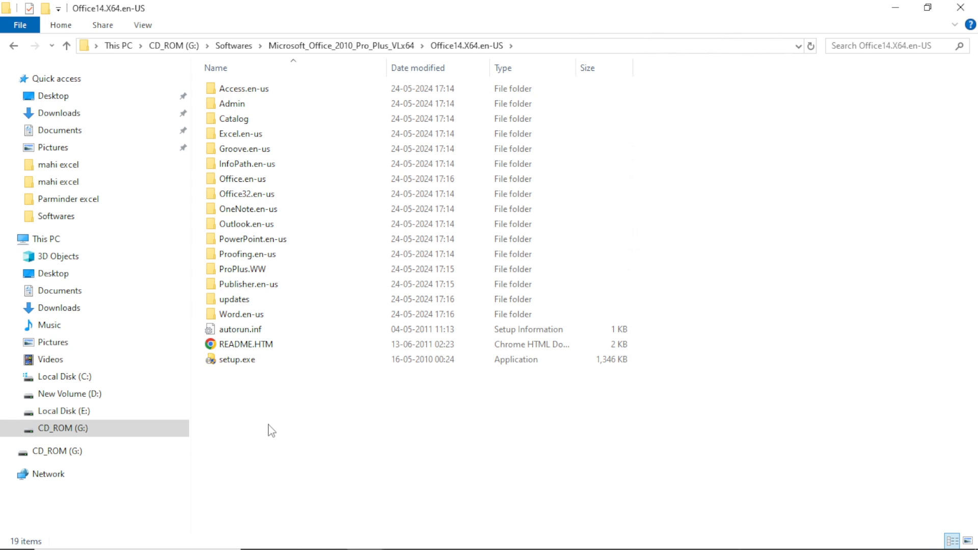
left_click(240, 363)
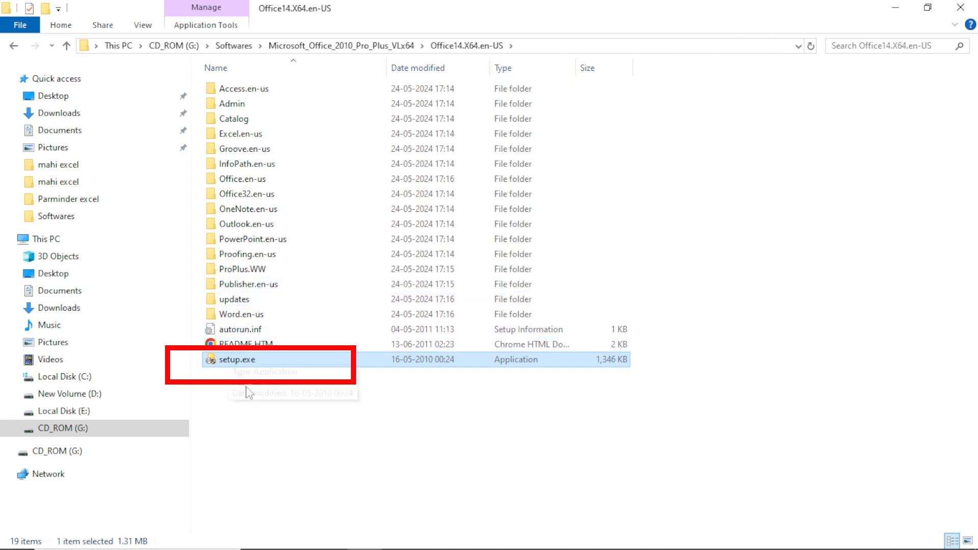
Step: Copy the part of the folder path after G:\Softwares, \Microsoft_Office_2010_Pro_Plus_VLx64\Office14.X64.en-US
left_click(591, 48)
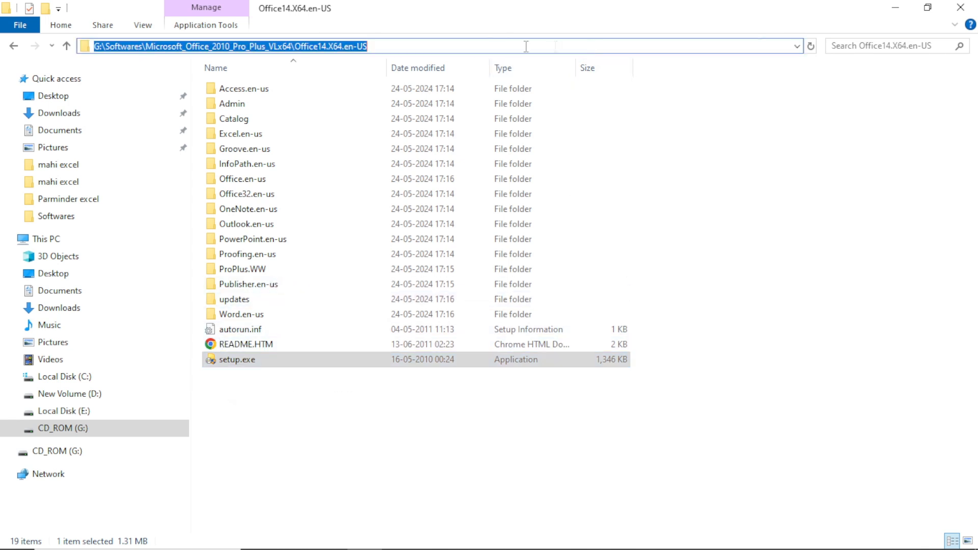
left_click(424, 49)
left_click_drag(385, 45, 147, 38)
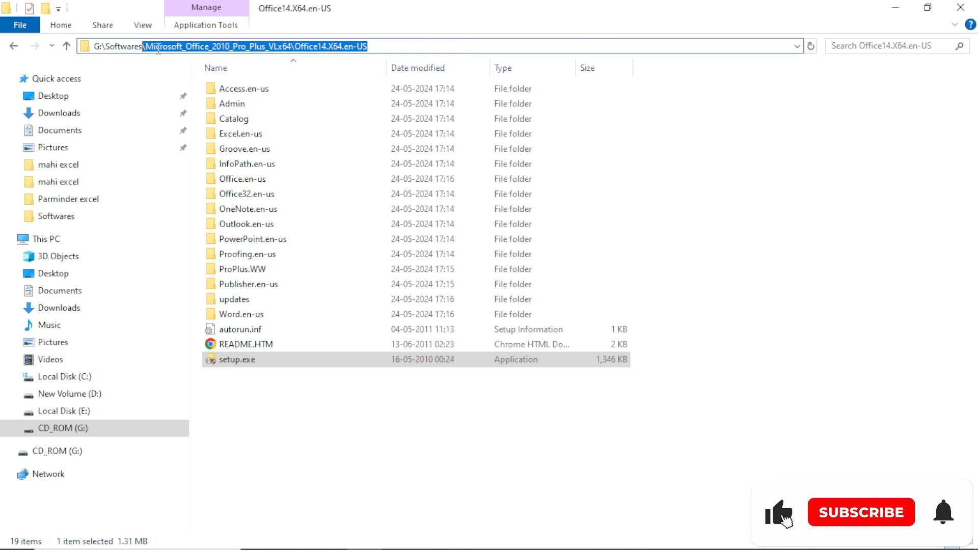
right_click(159, 48)
left_click(192, 94)
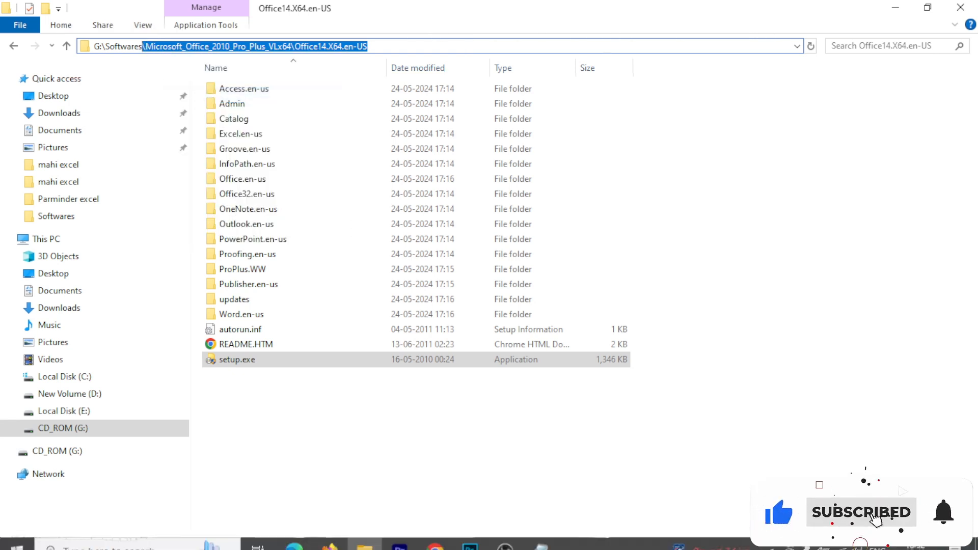
Step: Switch to Notepad and replace winrar-x64-611.exe in the last START line with the copied Office folder path
left_click(543, 539)
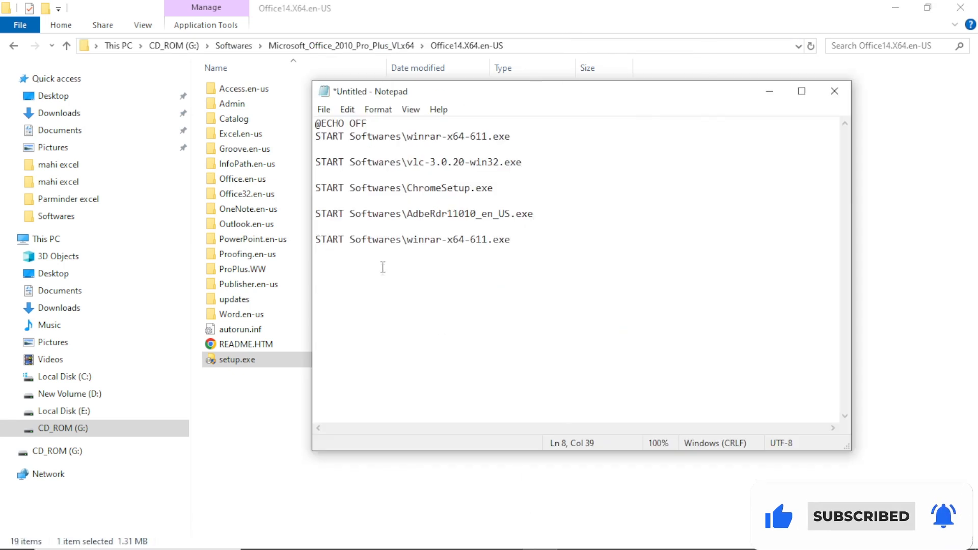
left_click_drag(407, 239, 522, 245)
key("ctrl+v")
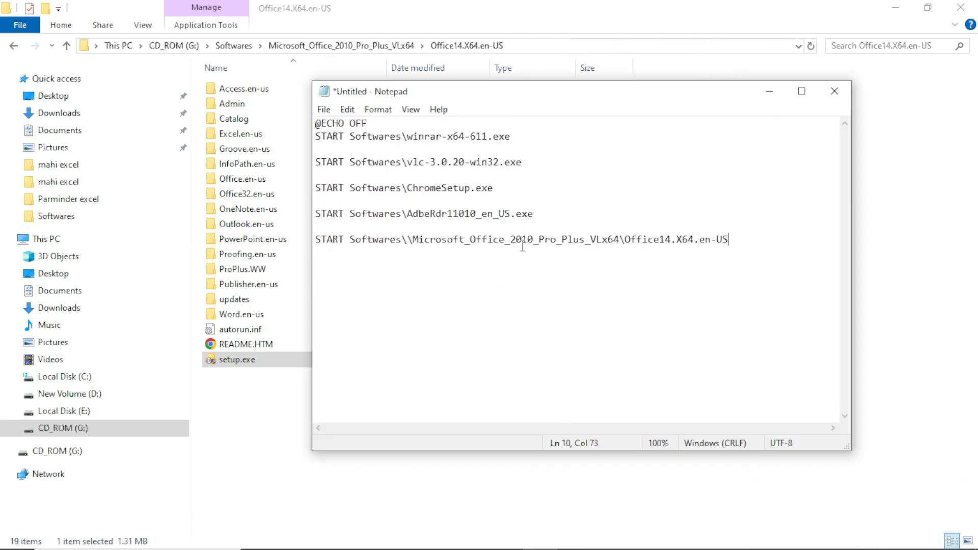
Step: In the last START line, remove the doubled backslash after Softwares and add a backslash after Office14.X64.en-US
key("BackSpace")
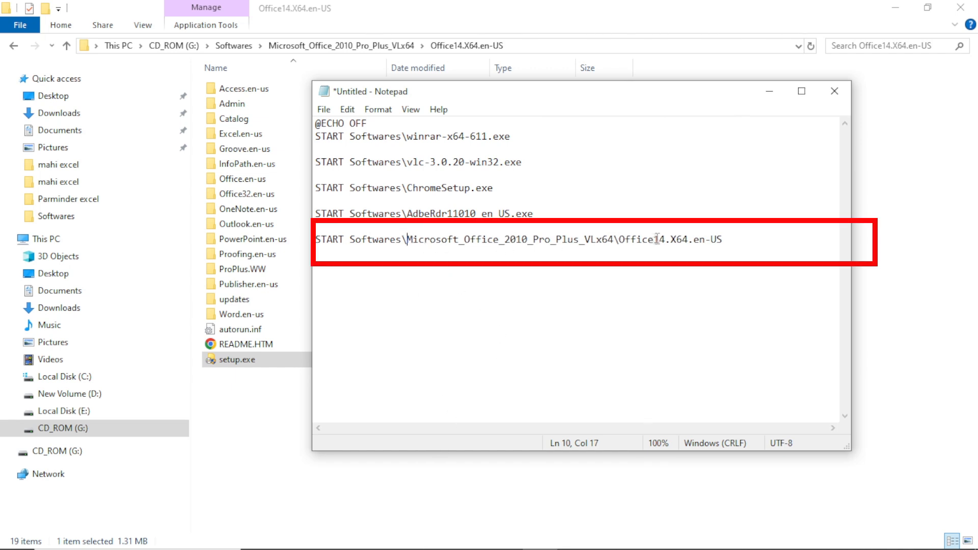
left_click(728, 237)
type("\\")
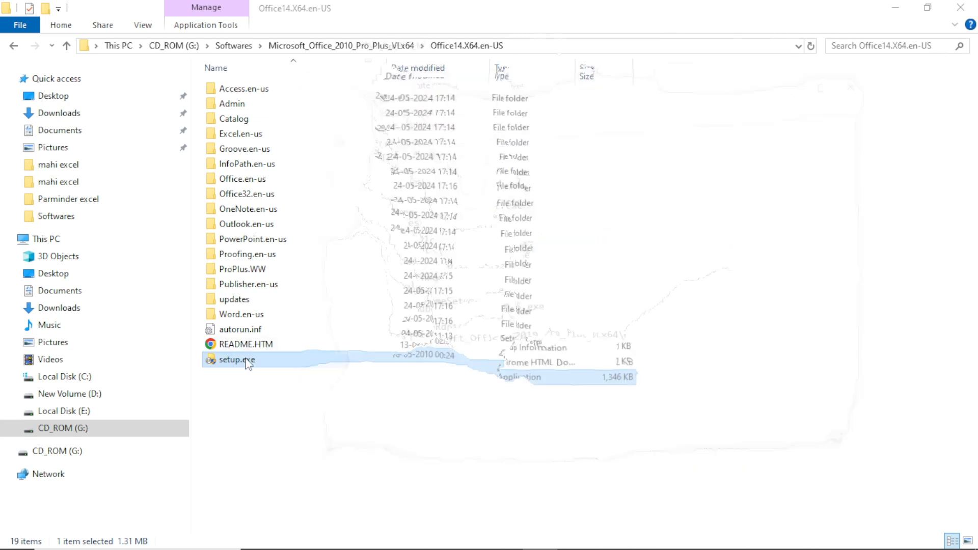
Step: Copy the file name setup.exe in File Explorer and paste it at the end of the last START line in Notepad
double_click(239, 360)
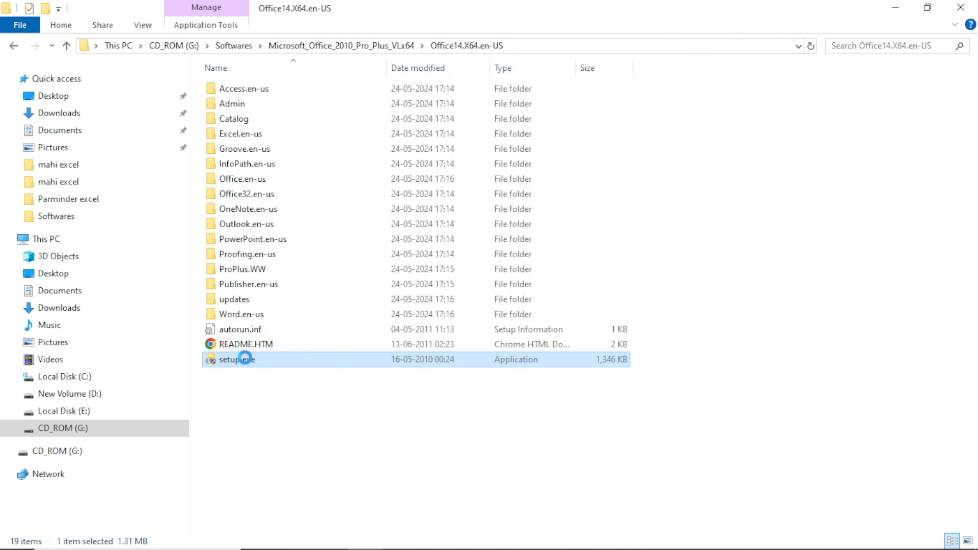
right_click(245, 358)
left_click(246, 323)
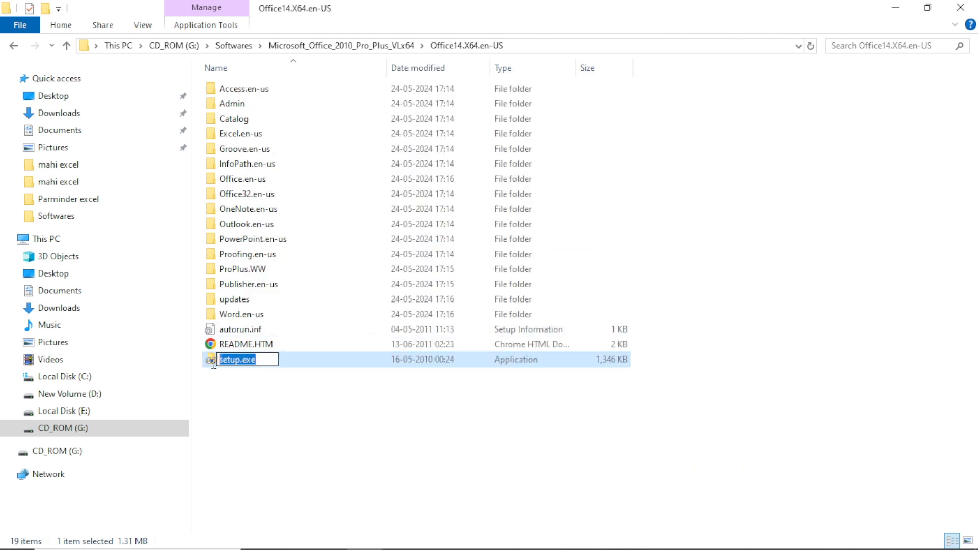
right_click(233, 361)
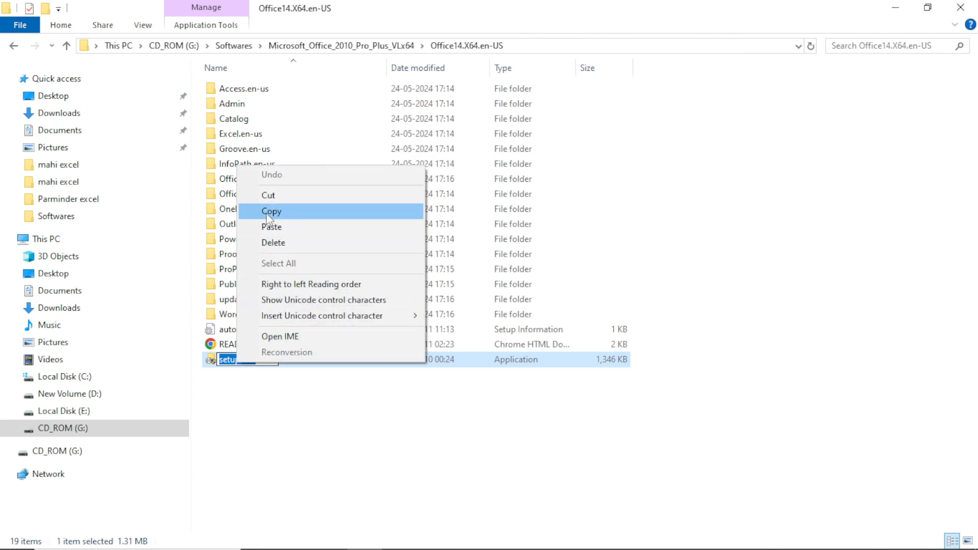
left_click(269, 211)
left_click(540, 538)
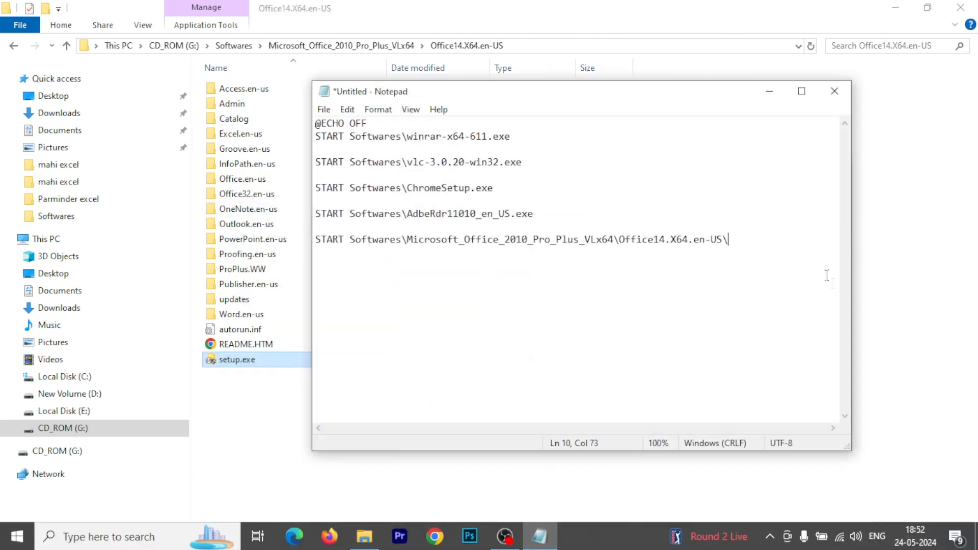
key("ctrl+v")
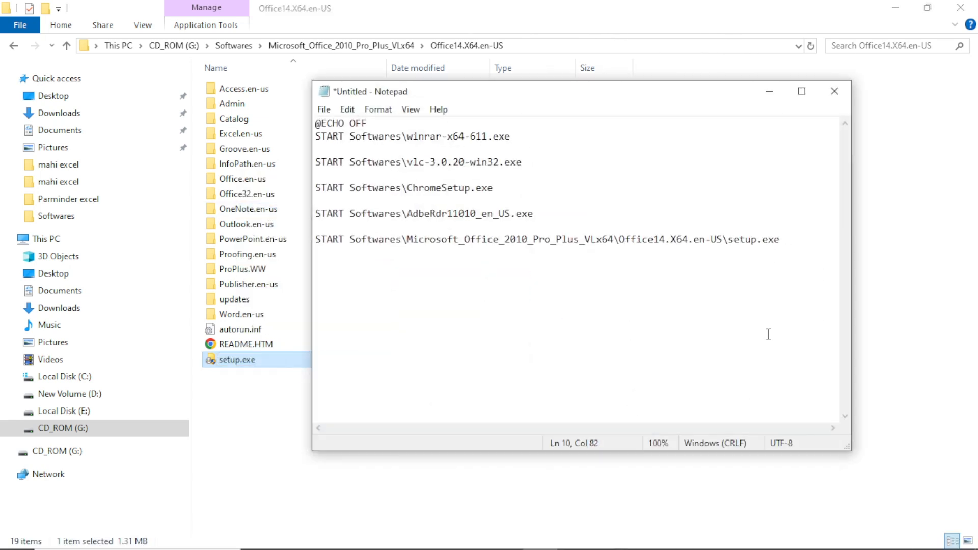
Step: Add a PAUSE line below the winrar-x64-611.exe line, copy the word PAUSE, and separate it from the START line with a blank line
left_click(529, 138)
key("Return")
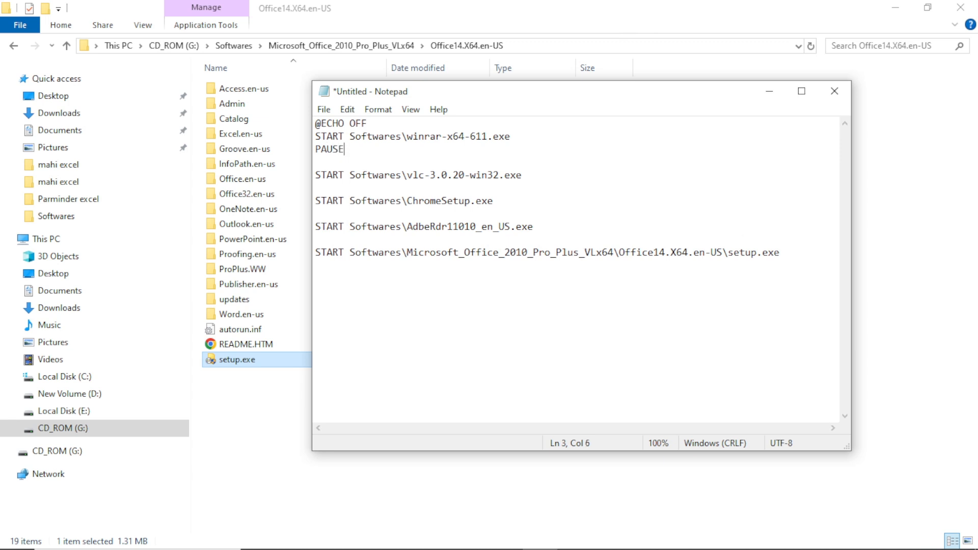
key("shift+Left")
key("shift+Left")
key("shift+Left")
key("shift+Left")
key("shift+Left")
key("Left")
key("Return")
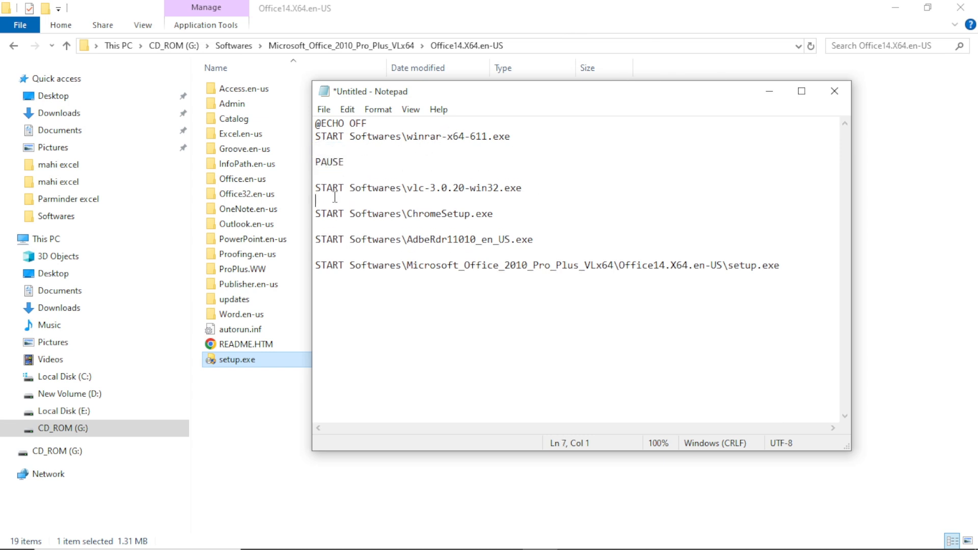
Step: Paste PAUSE between the vlc-3.0.20-win32.exe and ChromeSetup.exe lines, with a blank line above and below it
key("ctrl+v")
key("Home")
key("Return")
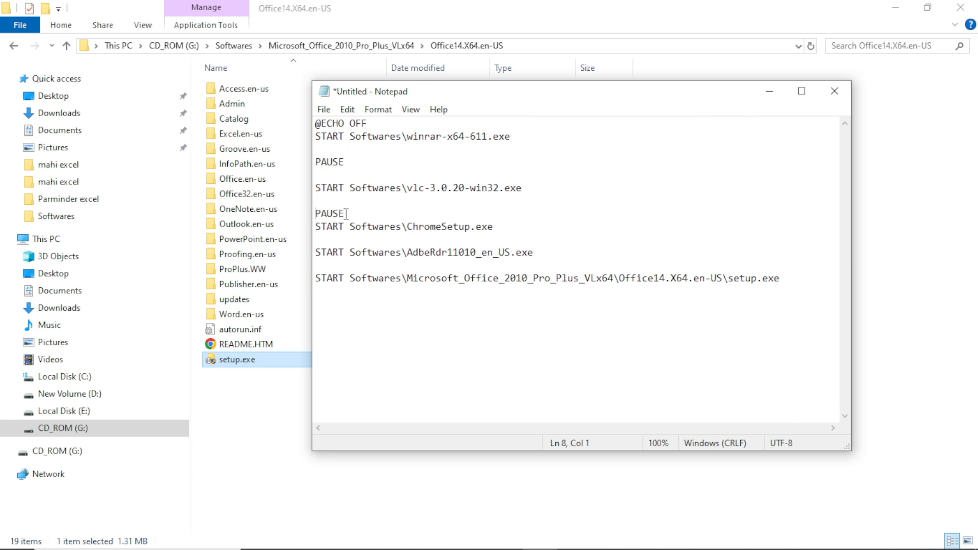
key("End")
key("Return")
Step: Paste PAUSE between the ChromeSetup.exe and AdbeRdr11010_en_US.exe lines, with a blank line above and below it
left_click(328, 255)
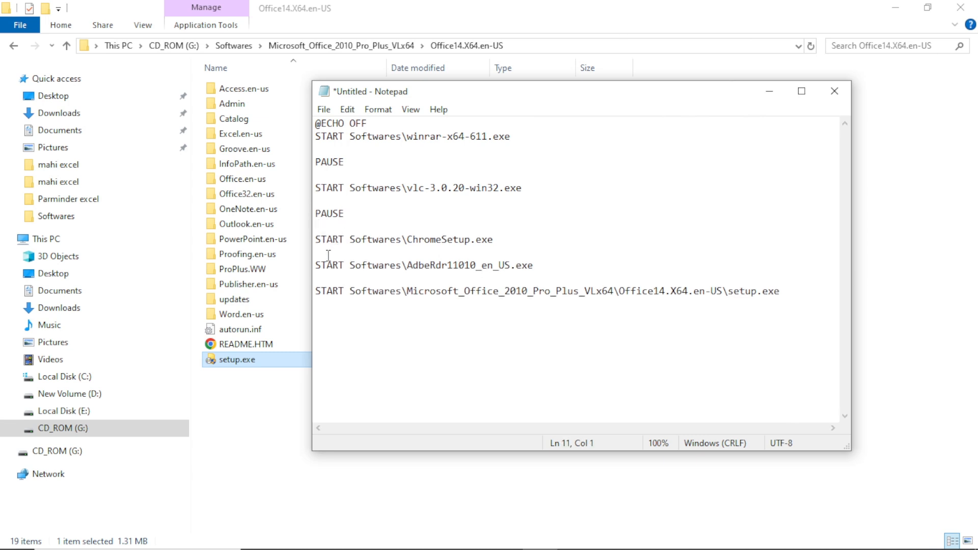
key("ctrl+v")
key("Home")
key("Return")
key("End")
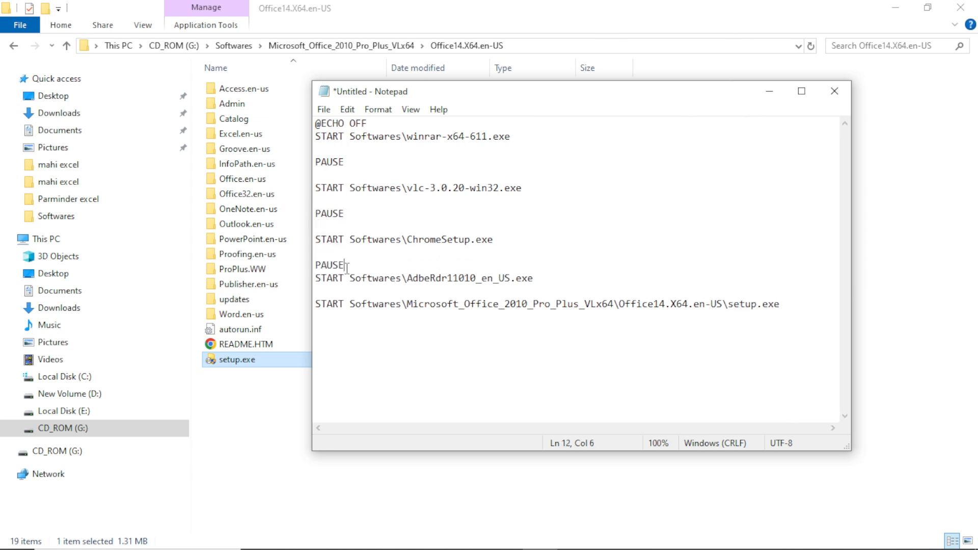
key("Return")
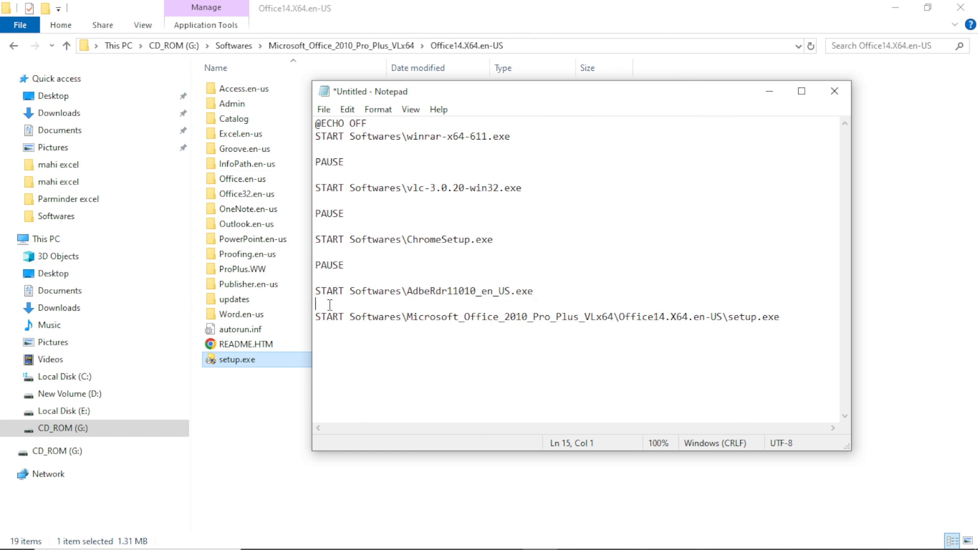
Step: Paste PAUSE between the AdbeRdr11010_en_US.exe line and the Office setup.exe line, with a blank line above and below it
key("ctrl+v")
key("Home")
key("Return")
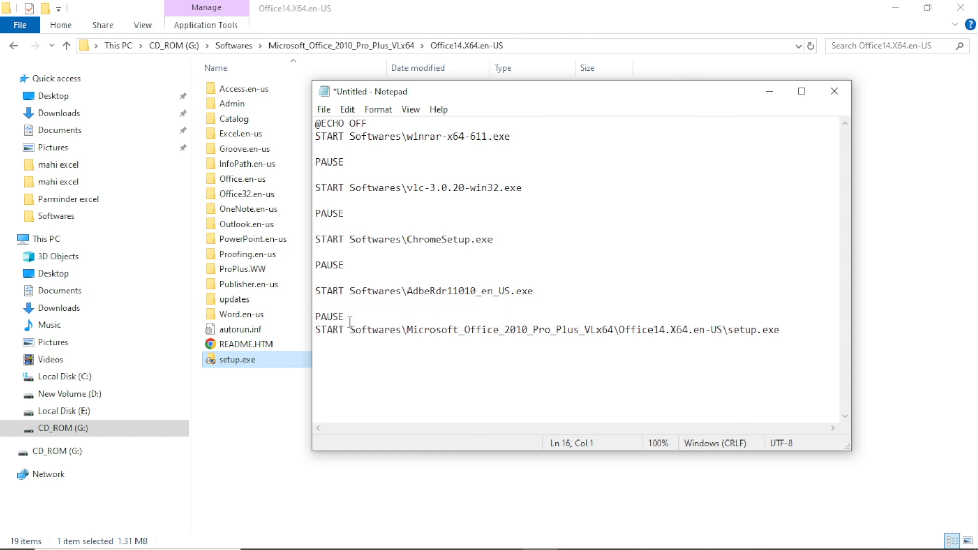
key("End")
key("Return")
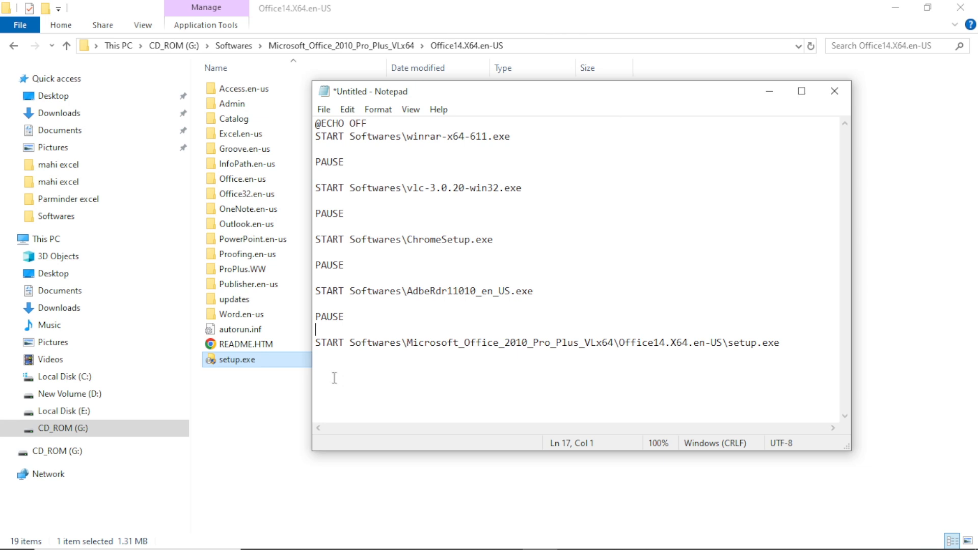
Step: Start saving the script as a new file in the root of CD_ROM (G:), beside the Softwares folder
left_click(324, 109)
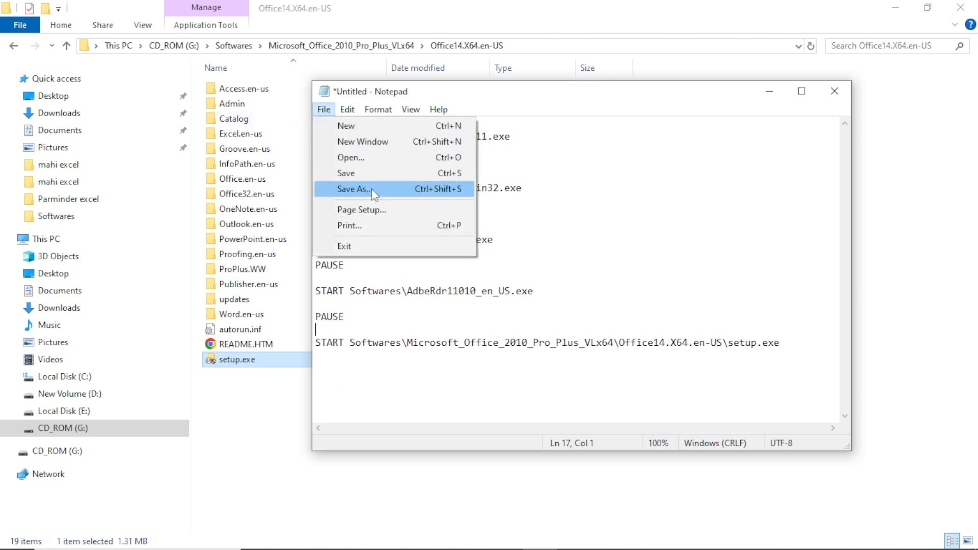
left_click(351, 189)
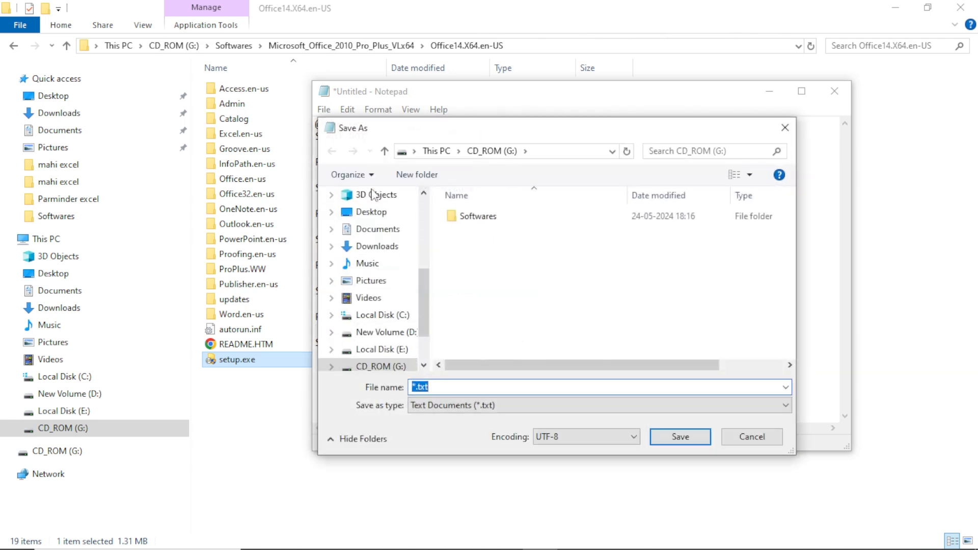
left_click(561, 153)
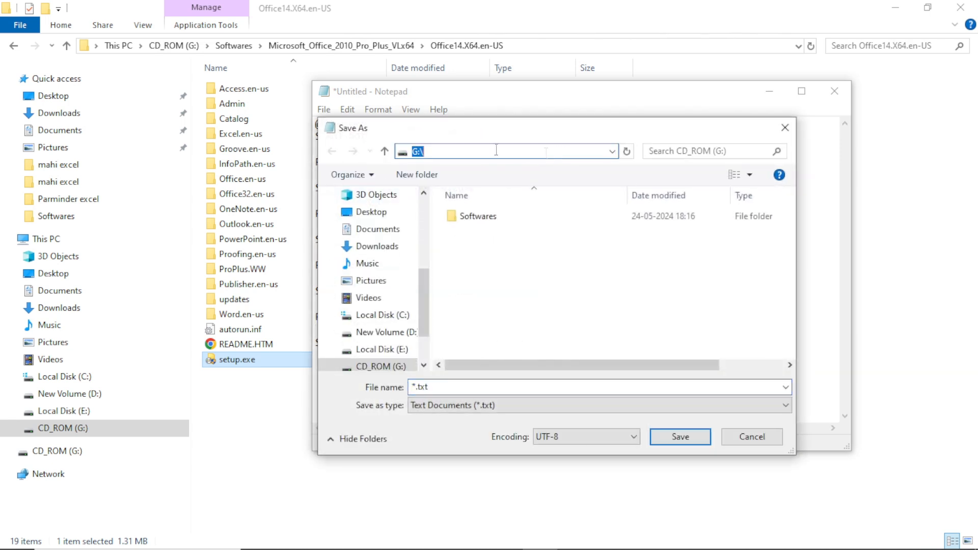
left_click(461, 152)
left_click(479, 259)
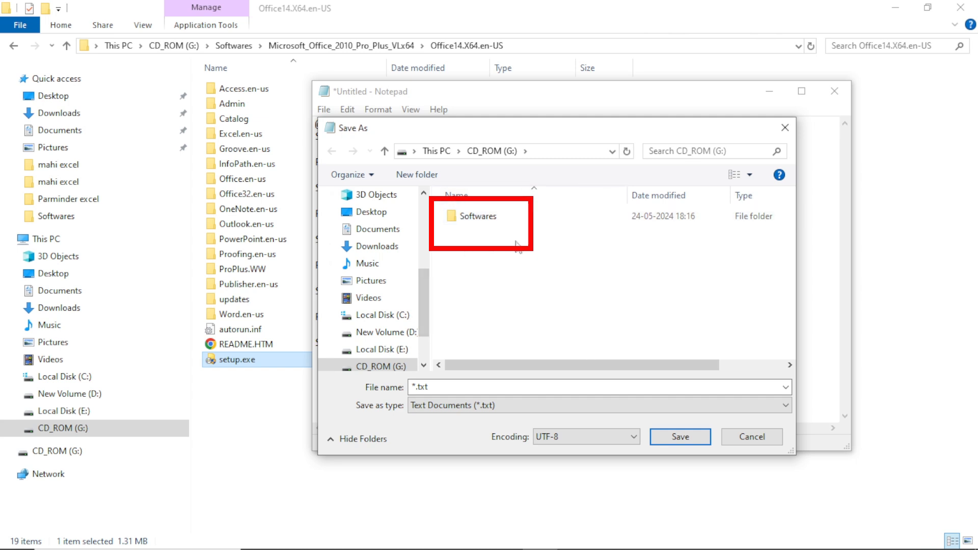
Step: Enter INSTALLER.CMD as the file name and change its extension to make it INSTALLER.BAT
left_click(439, 386)
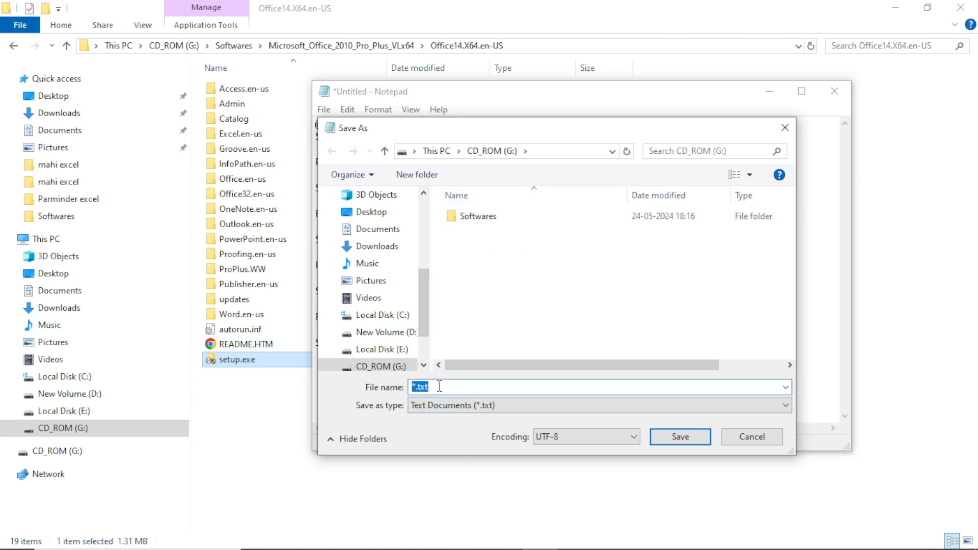
type("INSTALLER.CMD")
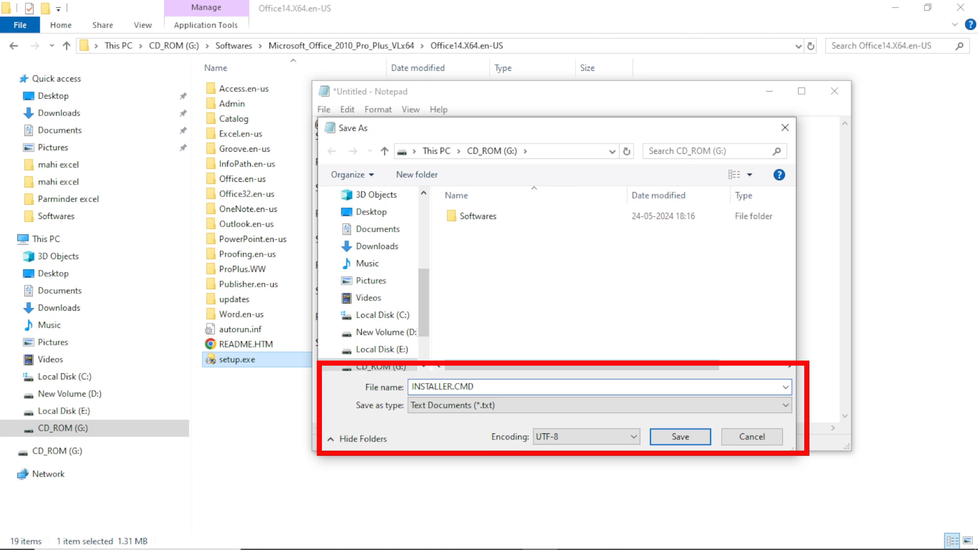
key("BackSpace")
key("BackSpace")
key("BackSpace")
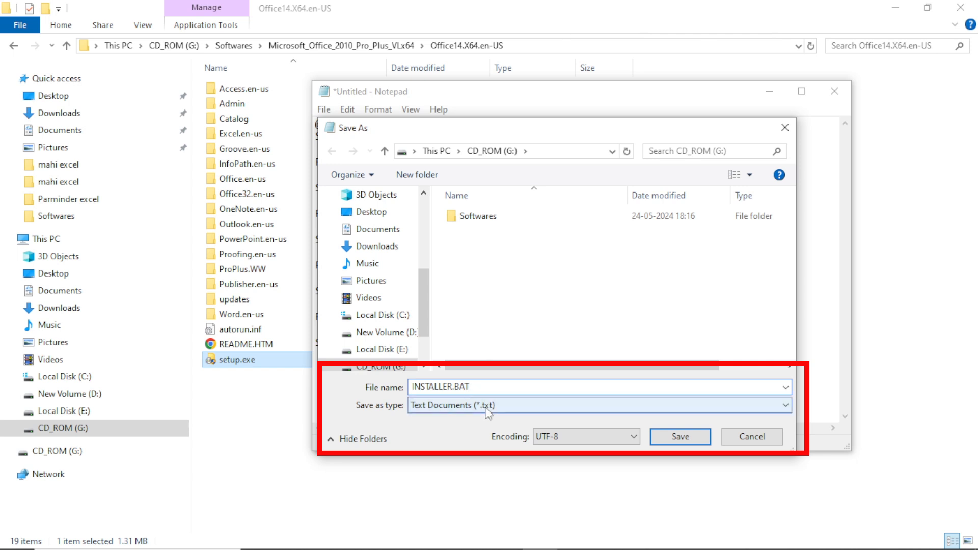
Step: Set the save type of INSTALLER.BAT to All Files (*.*)
left_click(451, 406)
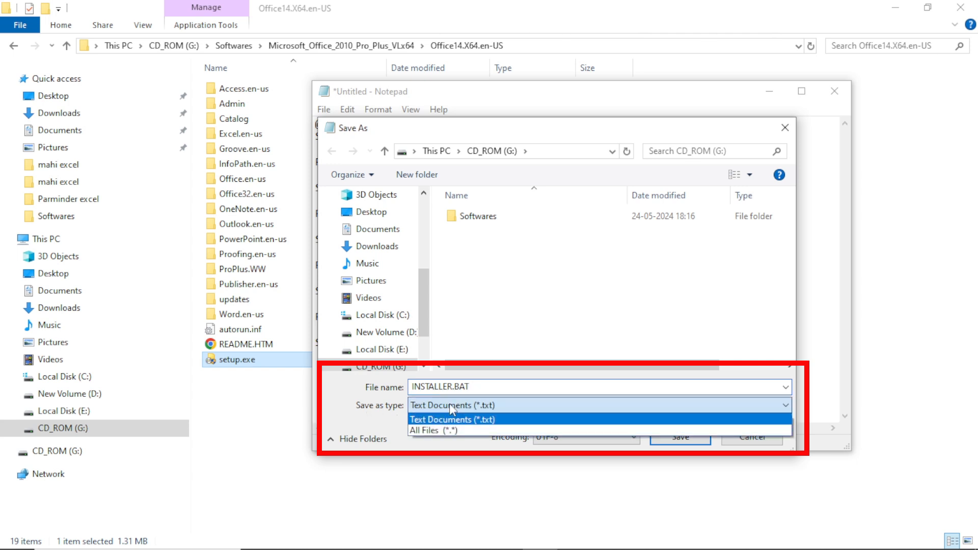
left_click(450, 431)
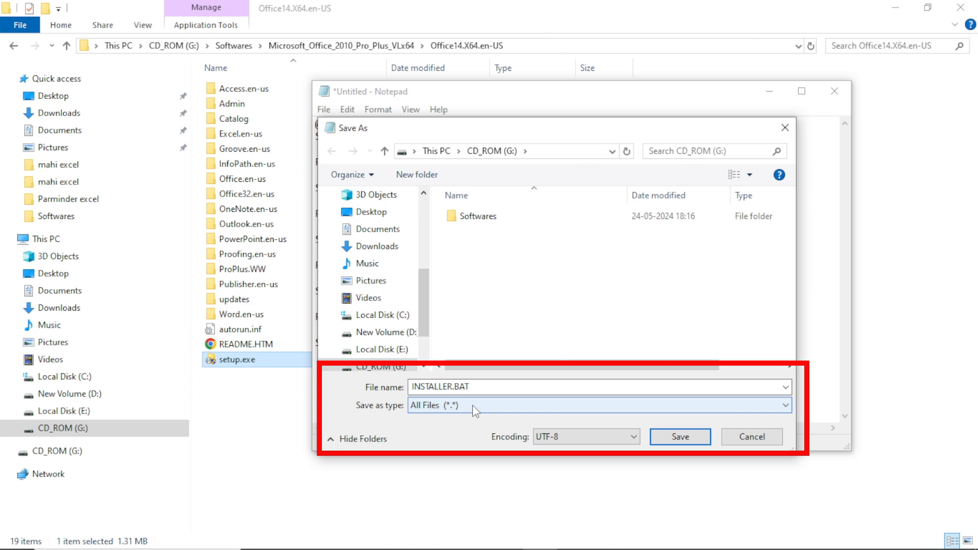
left_click(476, 388)
left_click(476, 388)
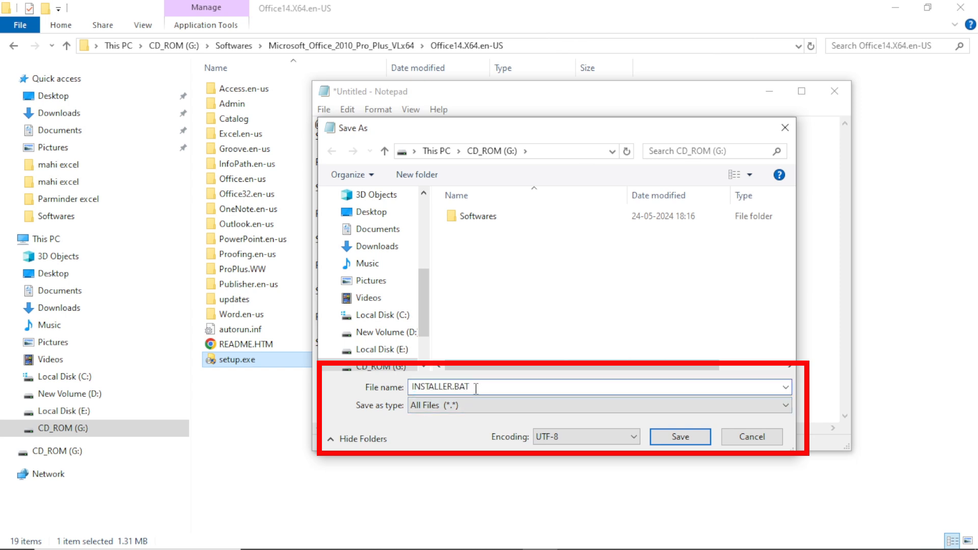